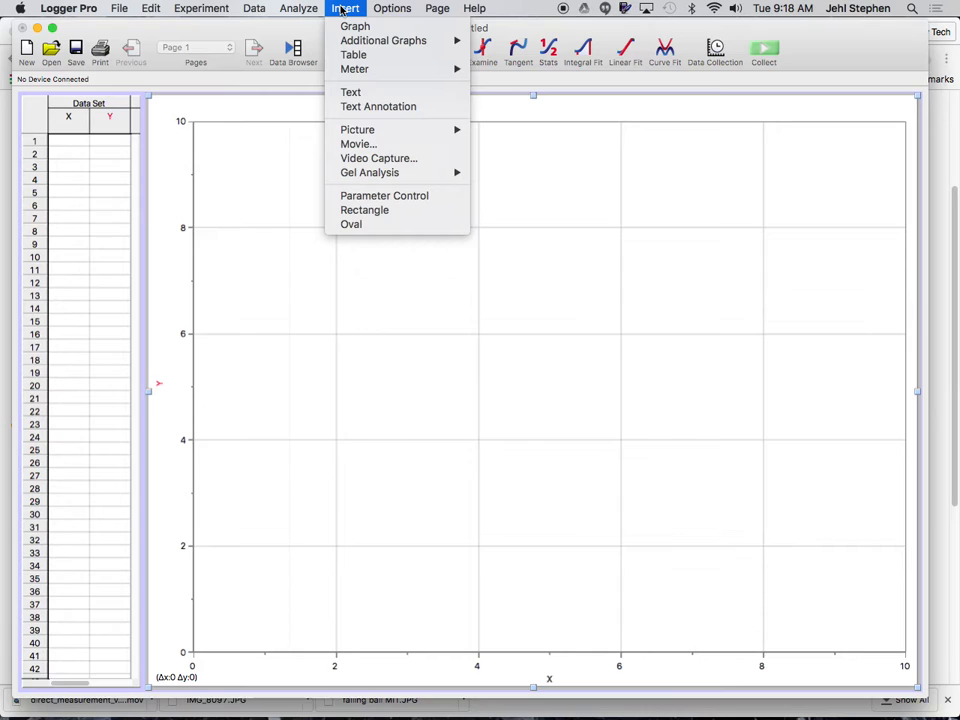
- Insert the movie direct_measurement_video_toy.mov from the Downloads folder and move it up so the whole frame fits on the page
left_click(367, 146)
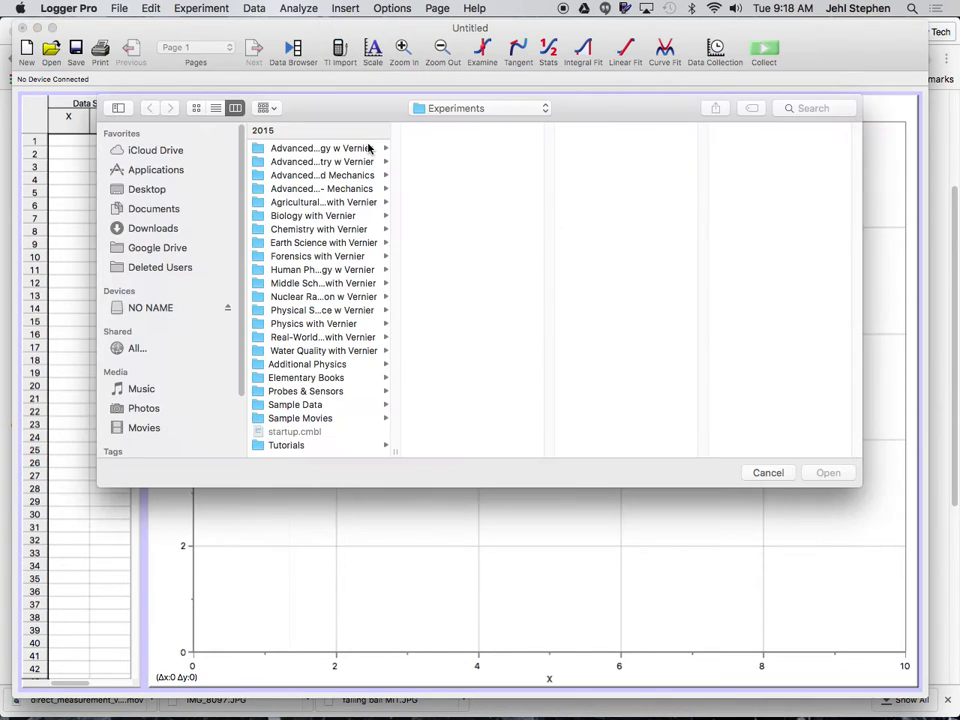
left_click(152, 228)
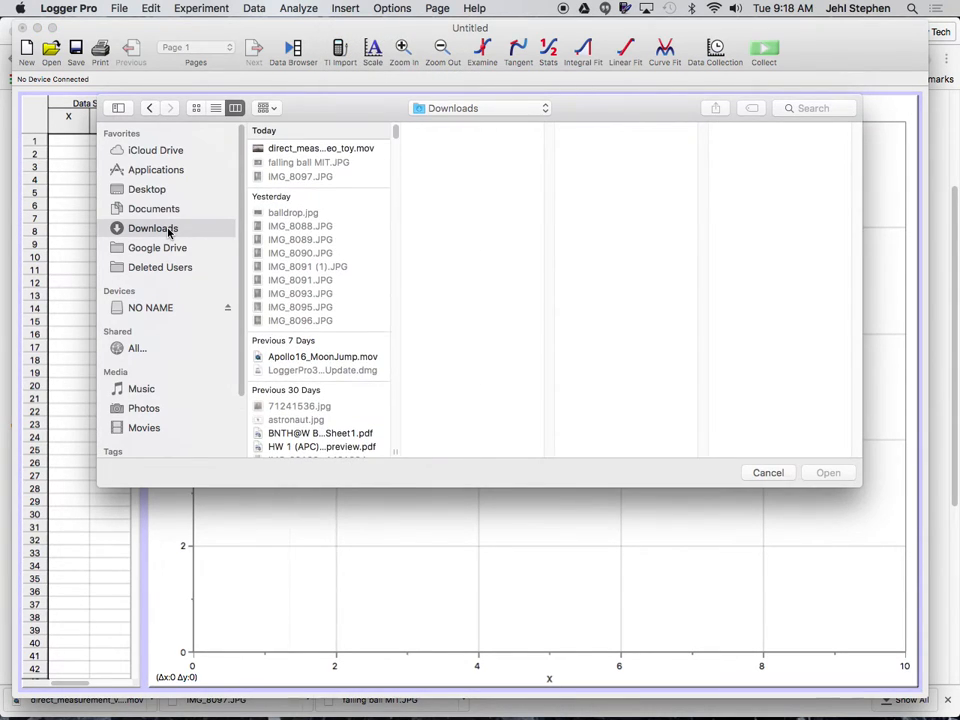
left_click(384, 150)
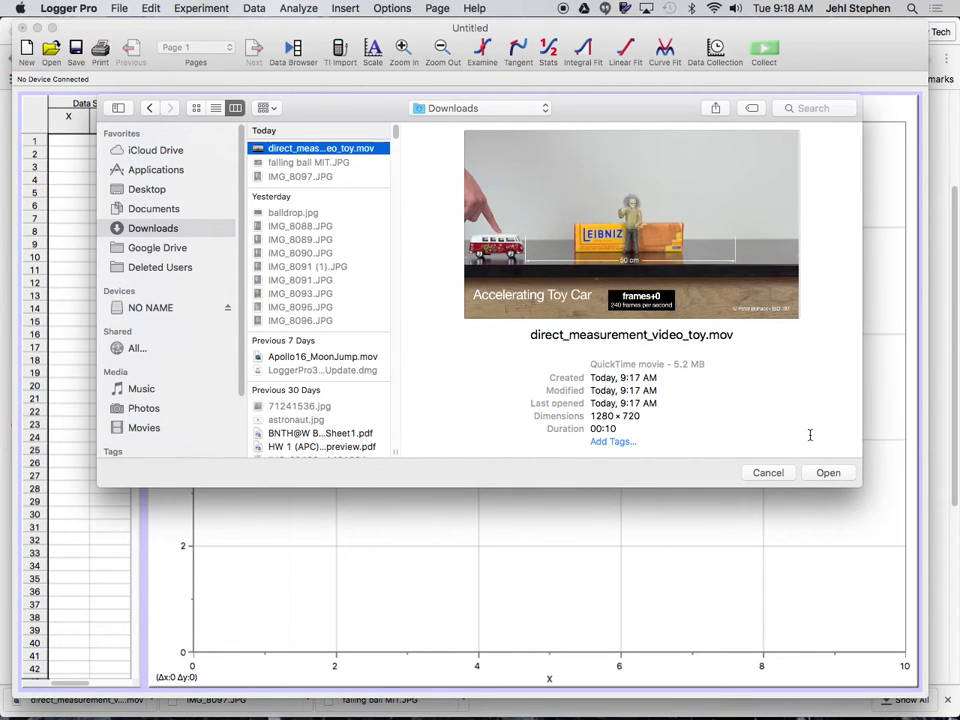
left_click(829, 473)
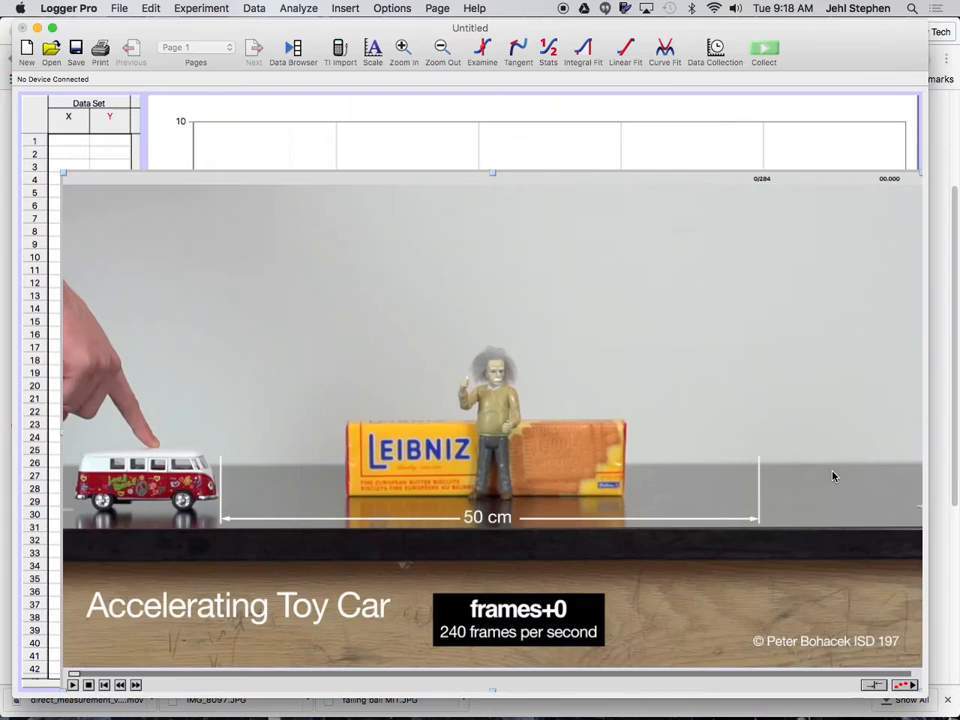
left_click_drag(504, 178, 480, 120)
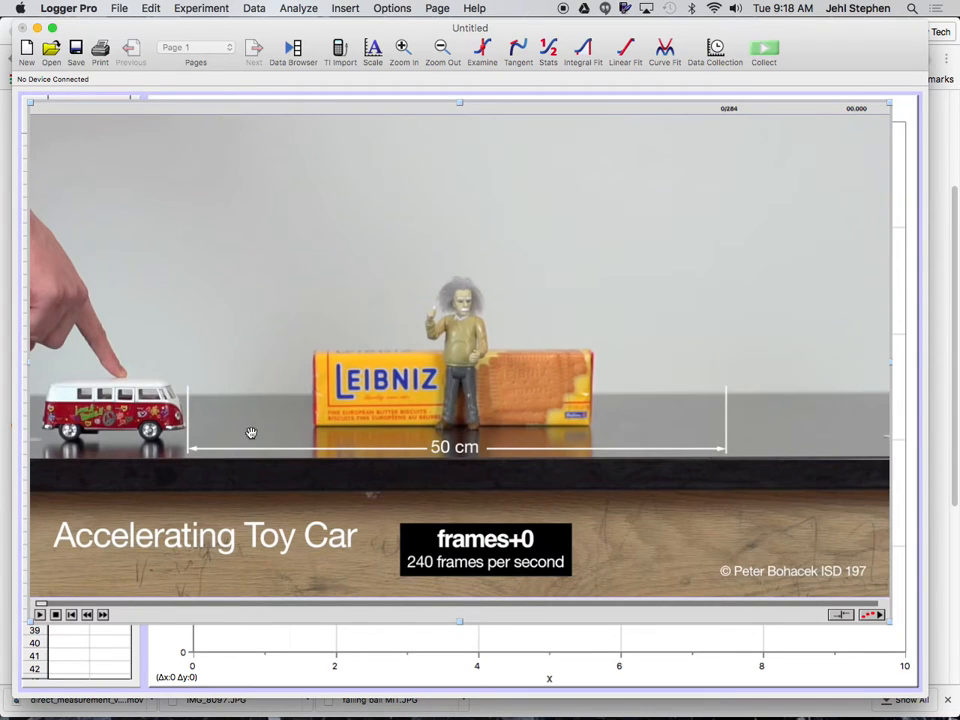
- Play the movie and advance it frame by frame to examine the toy car's motion along the 50 cm mark
left_click(40, 616)
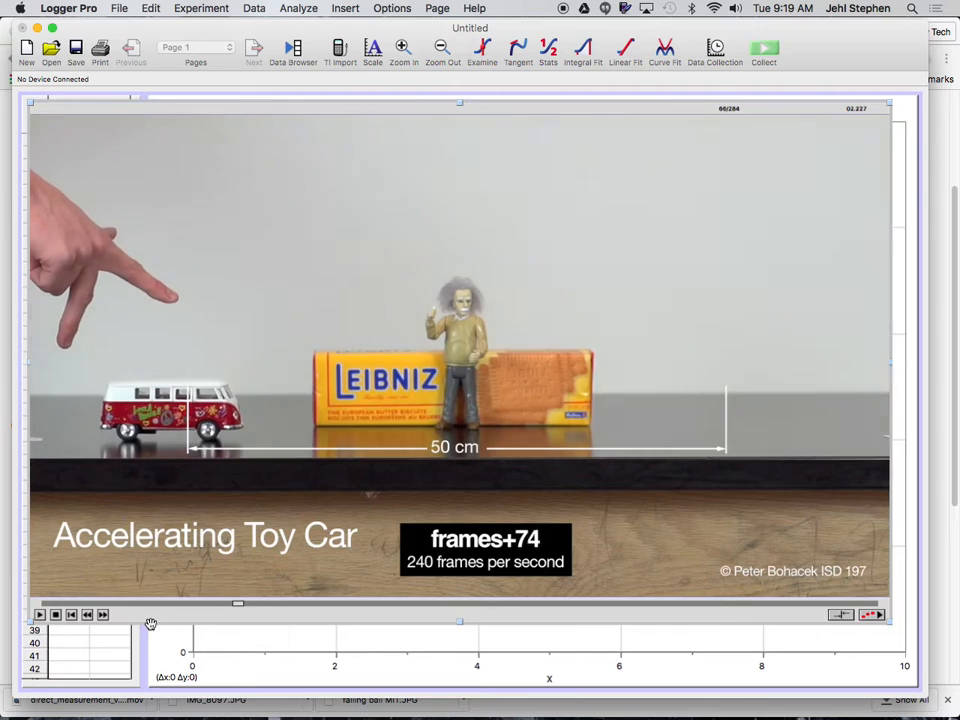
left_click_drag(361, 610, 461, 610)
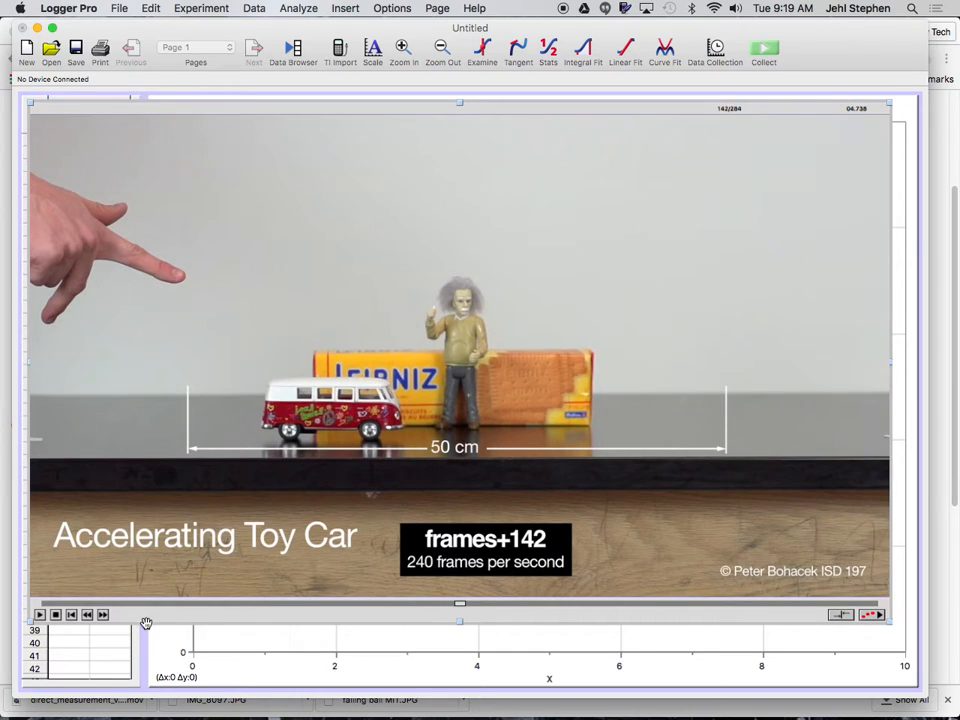
left_click(102, 614)
left_click(88, 615)
left_click(88, 615)
left_click(102, 614)
left_click(102, 614)
left_click(102, 614)
left_click(102, 614)
left_click(102, 614)
left_click(102, 614)
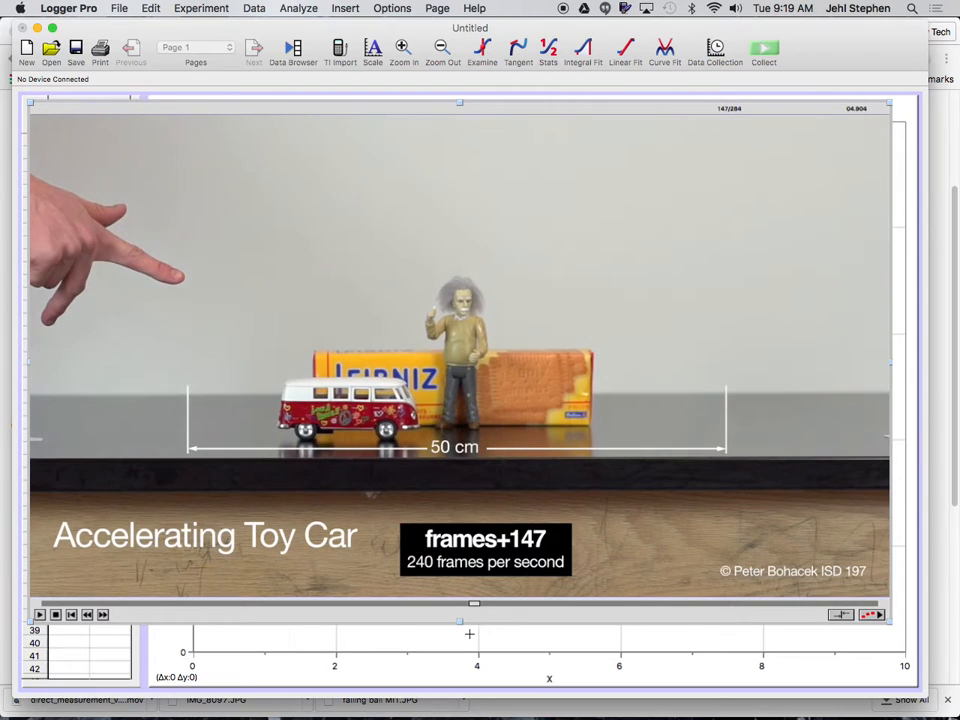
- Show the movie's video analysis tools and rewind the movie close to its start
left_click(876, 616)
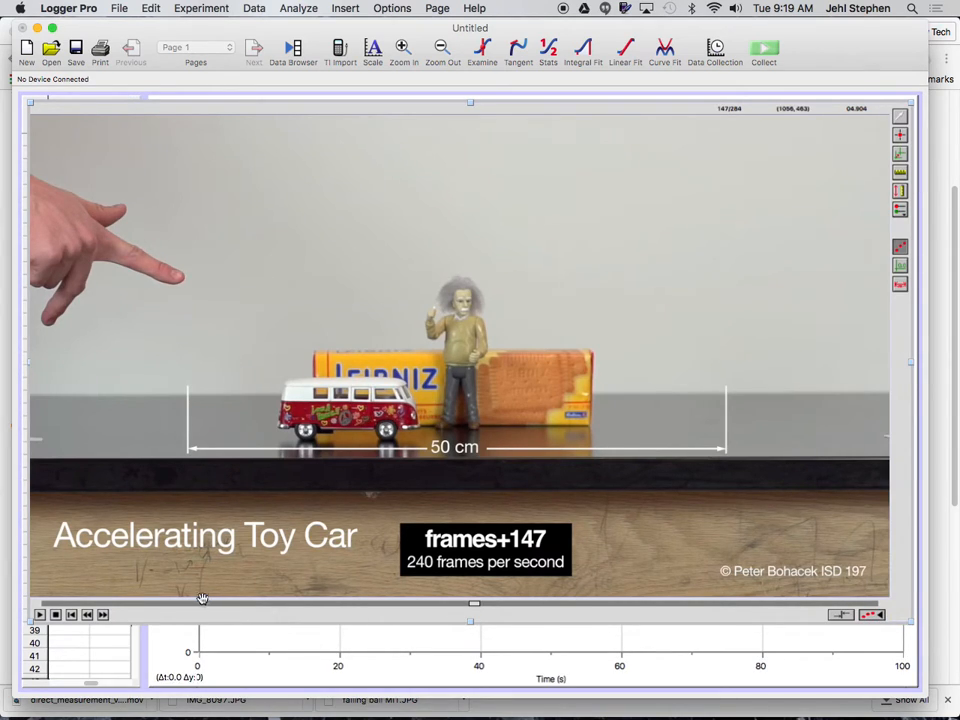
left_click_drag(208, 605, 85, 605)
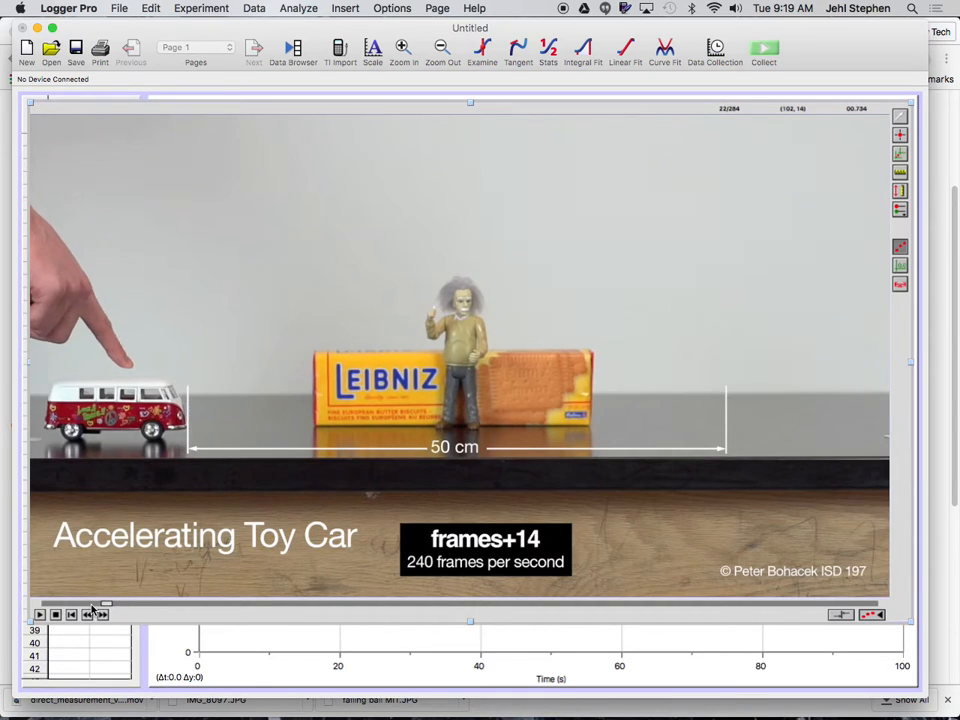
- In the movie options, override the frame rate to 240 fps and advance the movie 10 frames after each new point
right_click(326, 322)
left_click(370, 324)
left_click_drag(433, 112, 178, 130)
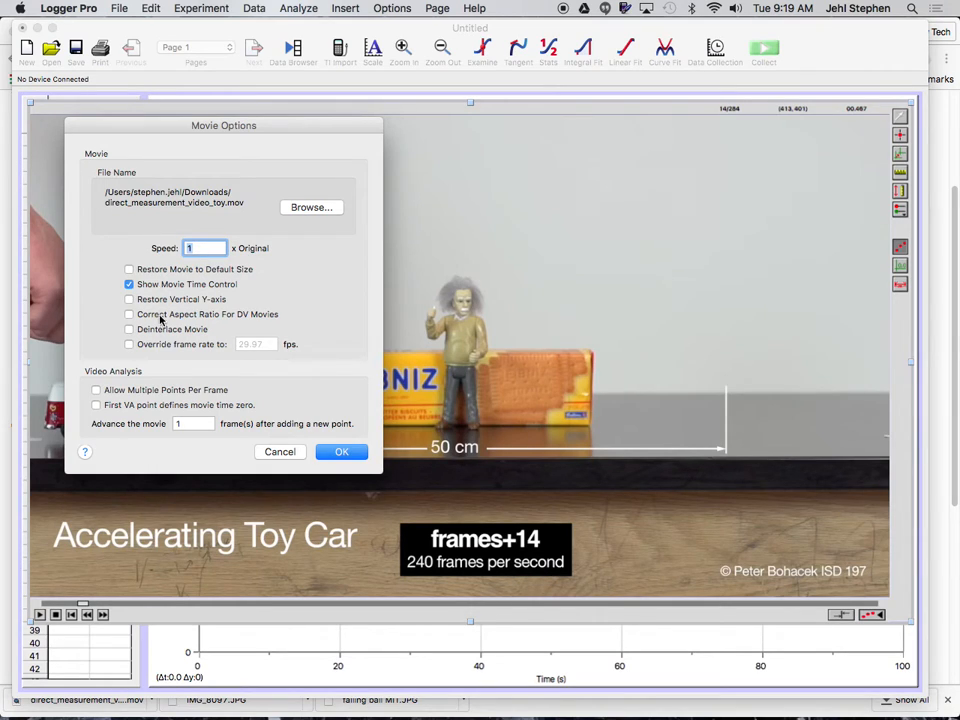
left_click(129, 344)
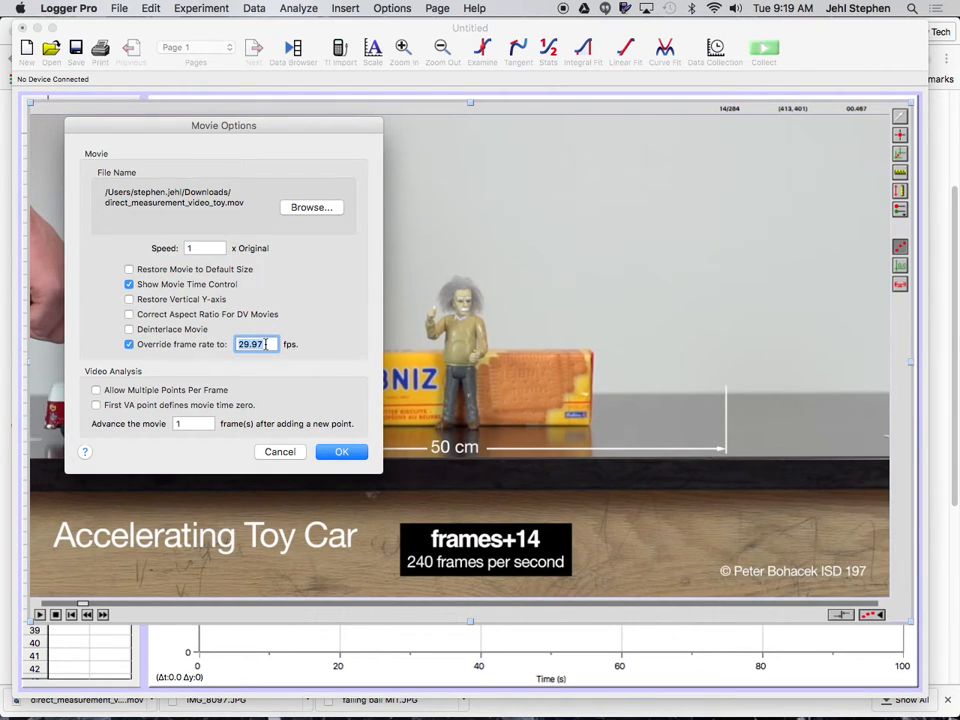
type("240")
left_click(208, 422)
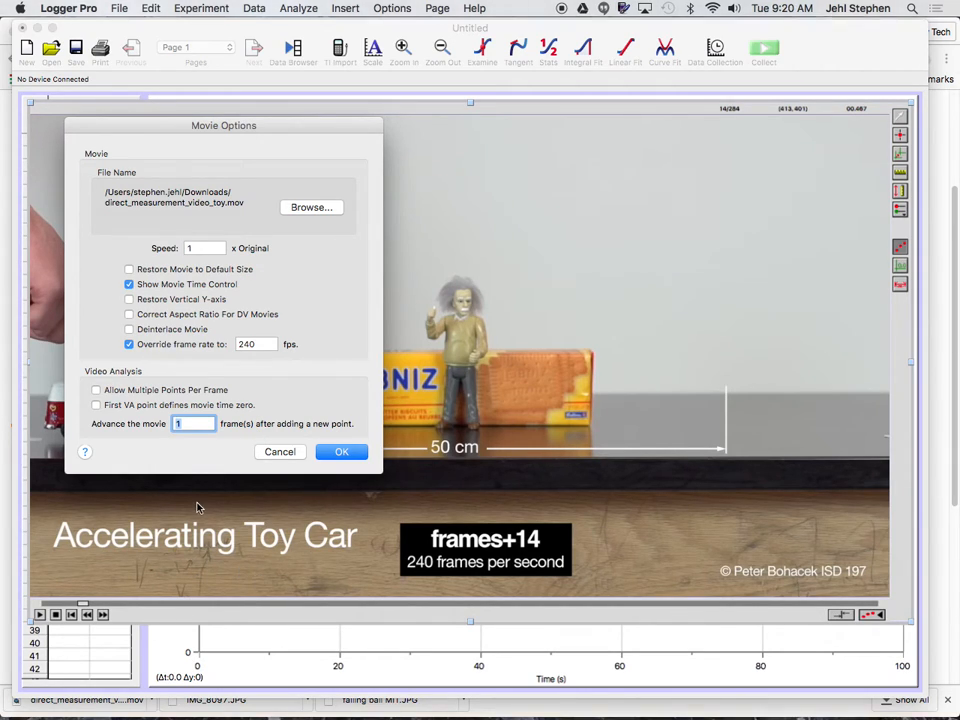
type("10")
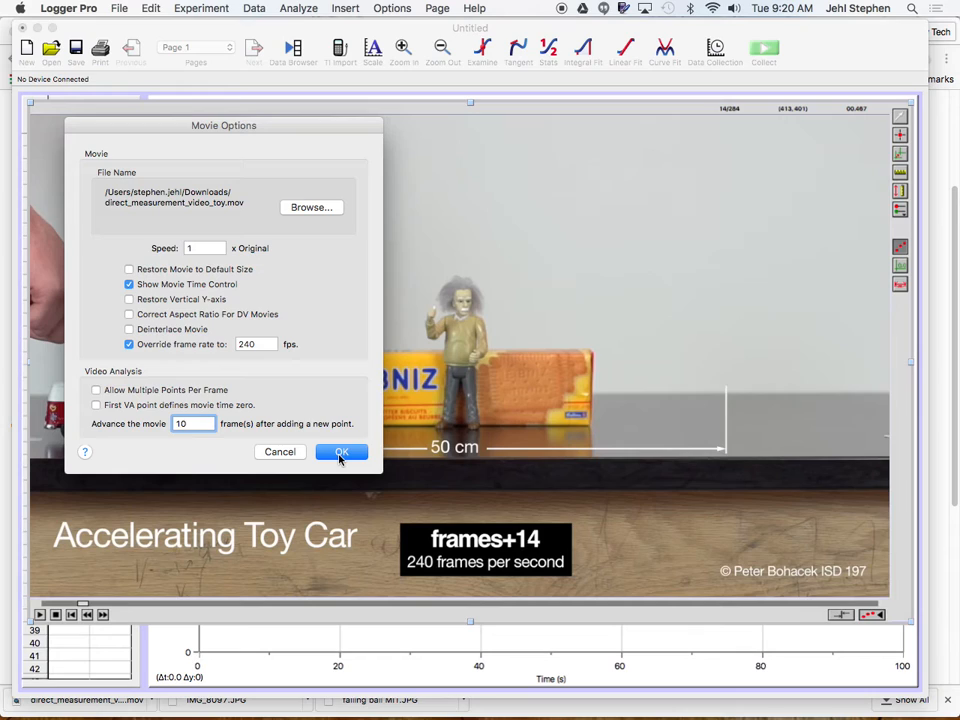
left_click(340, 455)
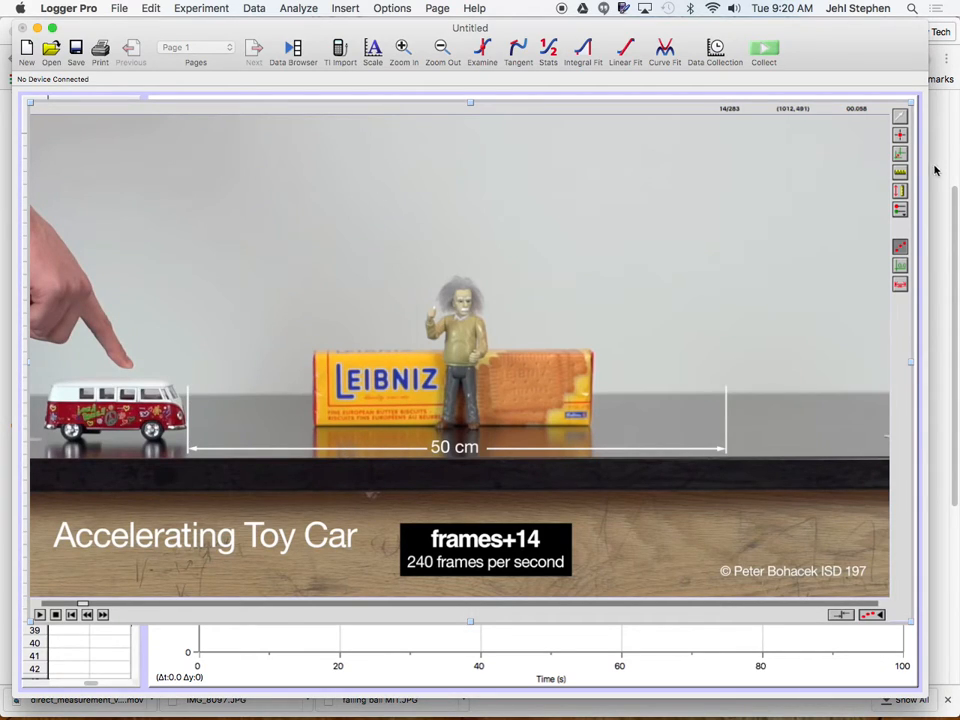
- Set the origin at the start of the 50 cm marker and scale the movie by defining the marker's length as 0.5 m
left_click(899, 155)
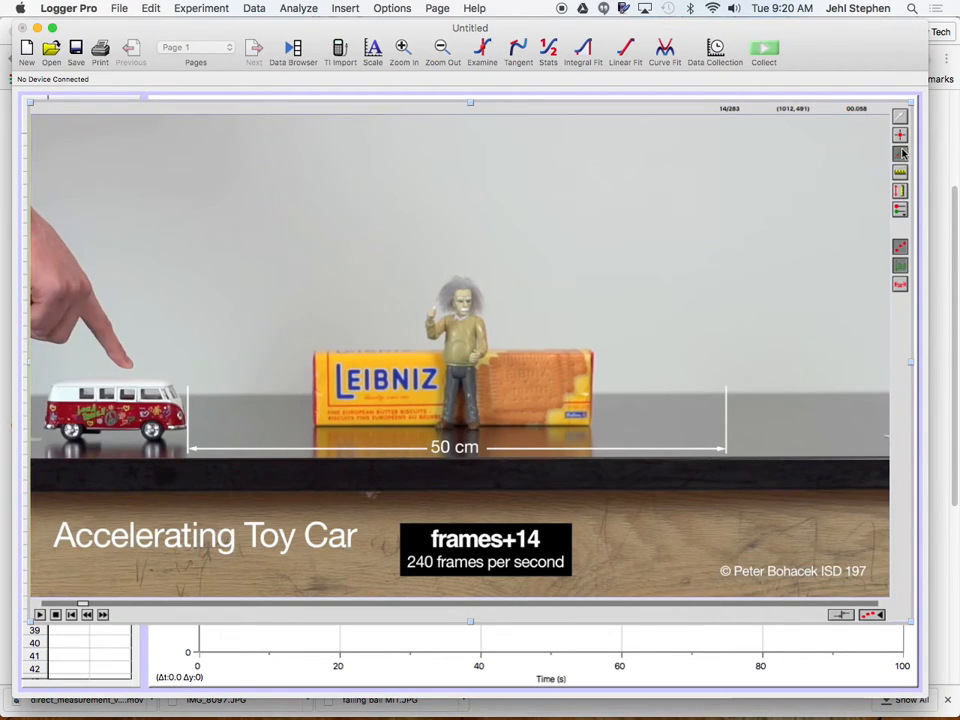
left_click(188, 450)
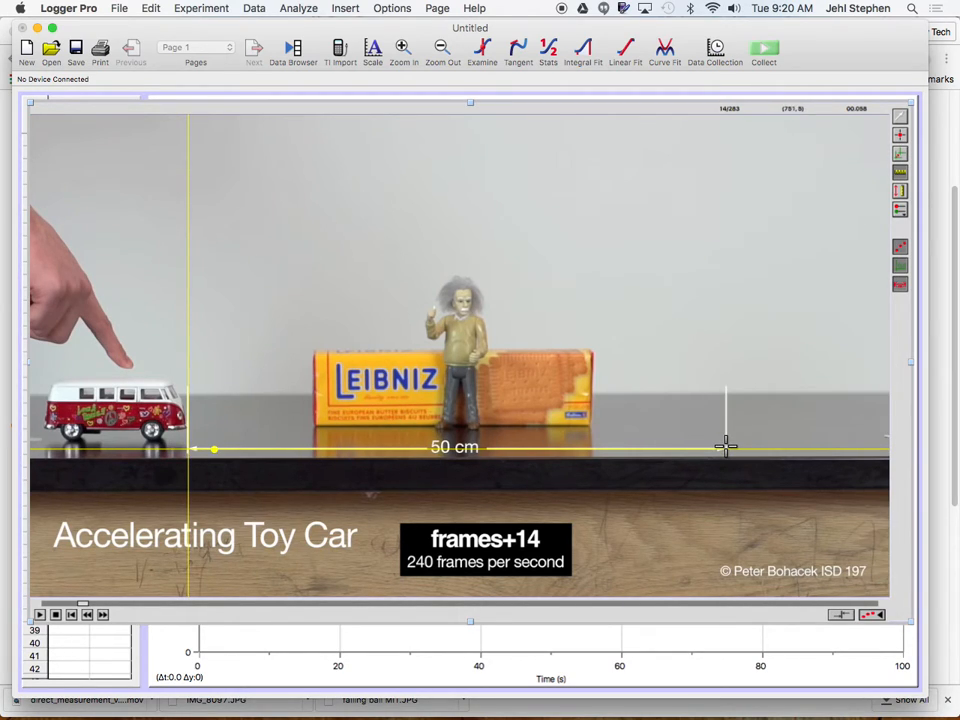
left_click_drag(726, 446, 188, 448)
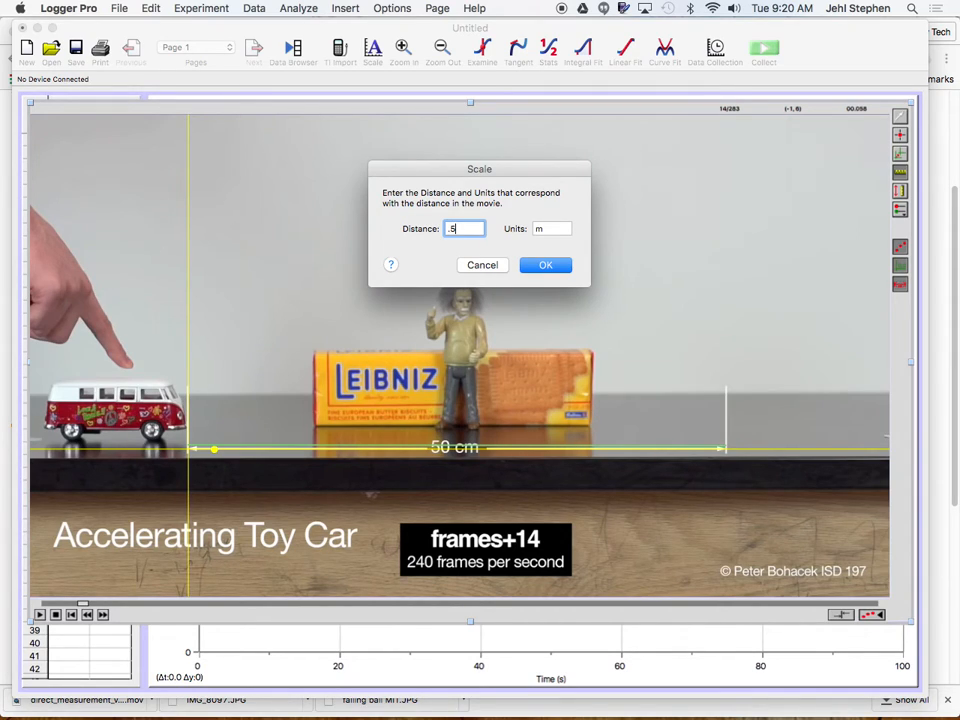
left_click(545, 266)
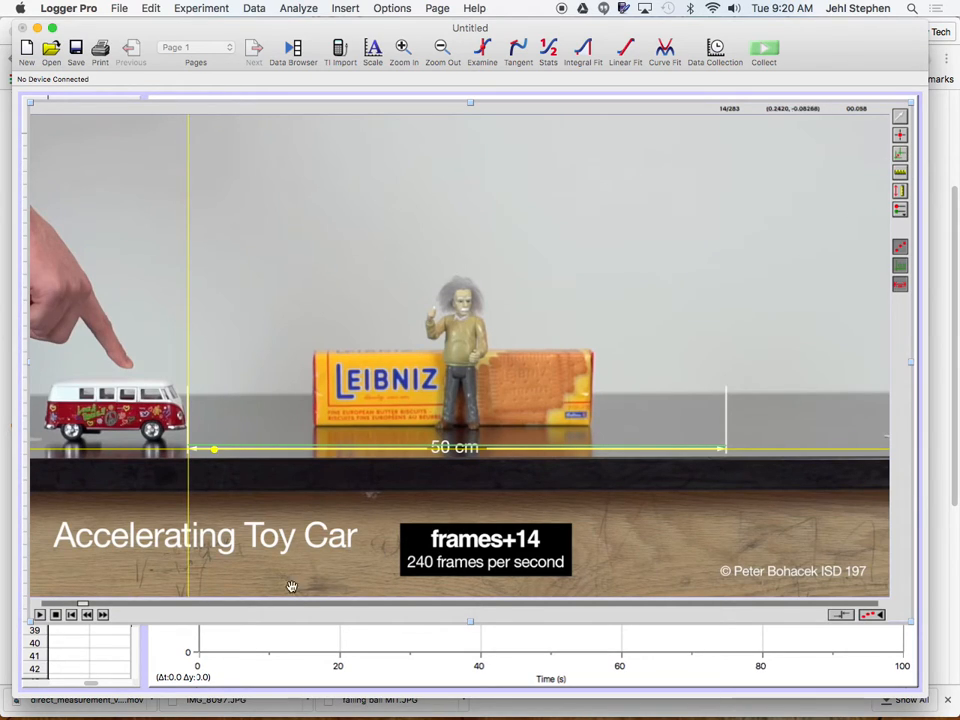
- Return the movie to its first frame and step forward through the opening frames to check where the car starts moving
left_click(102, 615)
left_click(102, 615)
left_click(102, 615)
left_click(102, 615)
left_click(71, 615)
left_click(102, 615)
left_click(71, 615)
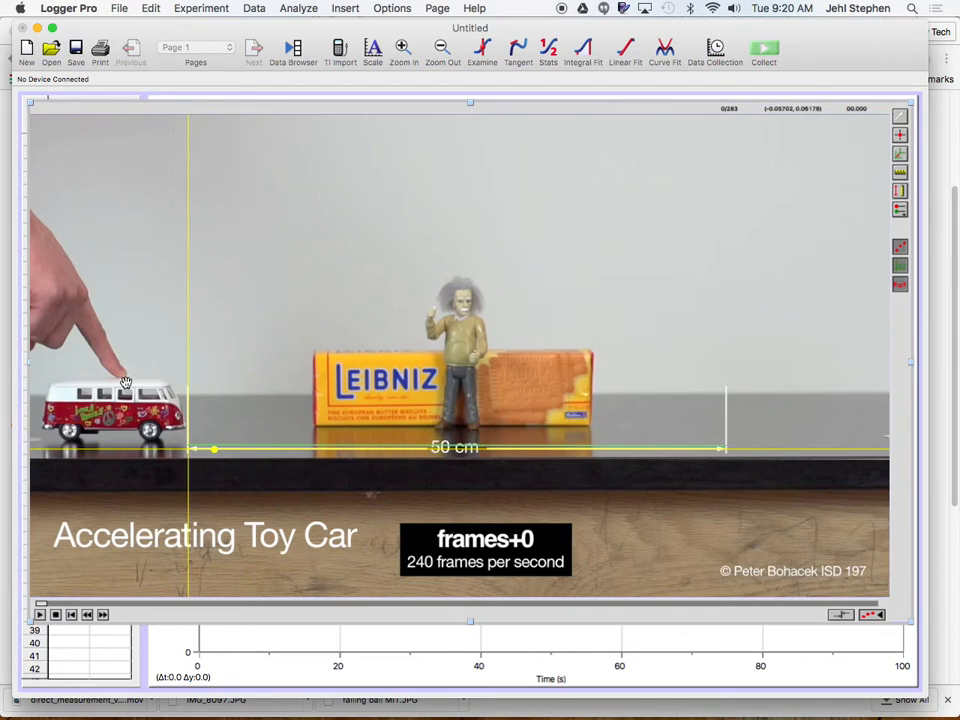
left_click(102, 615)
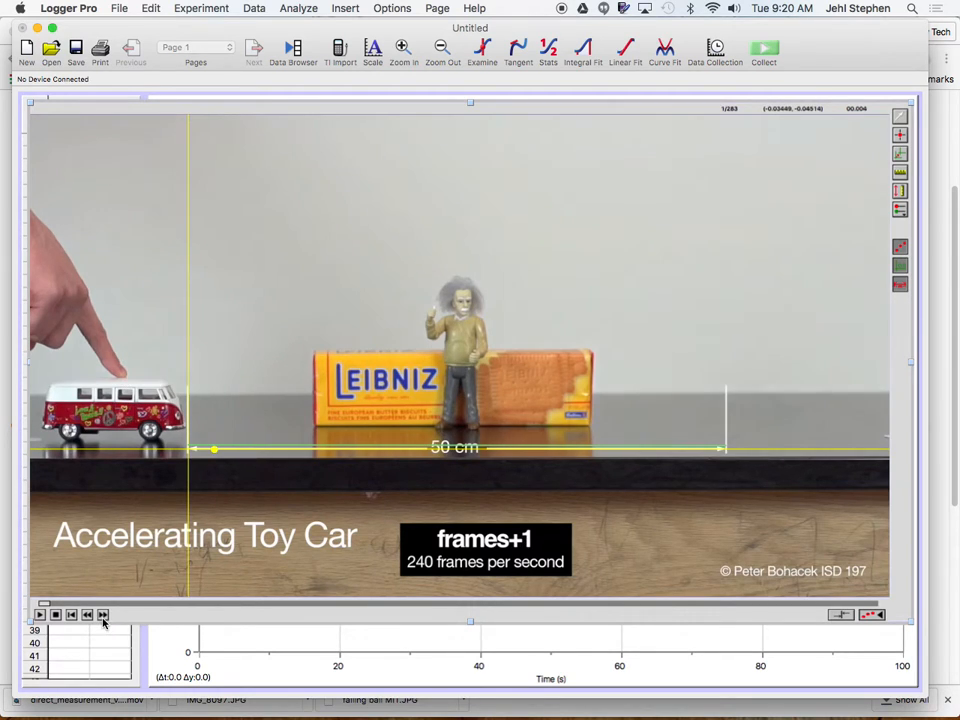
left_click(102, 615)
left_click(102, 615)
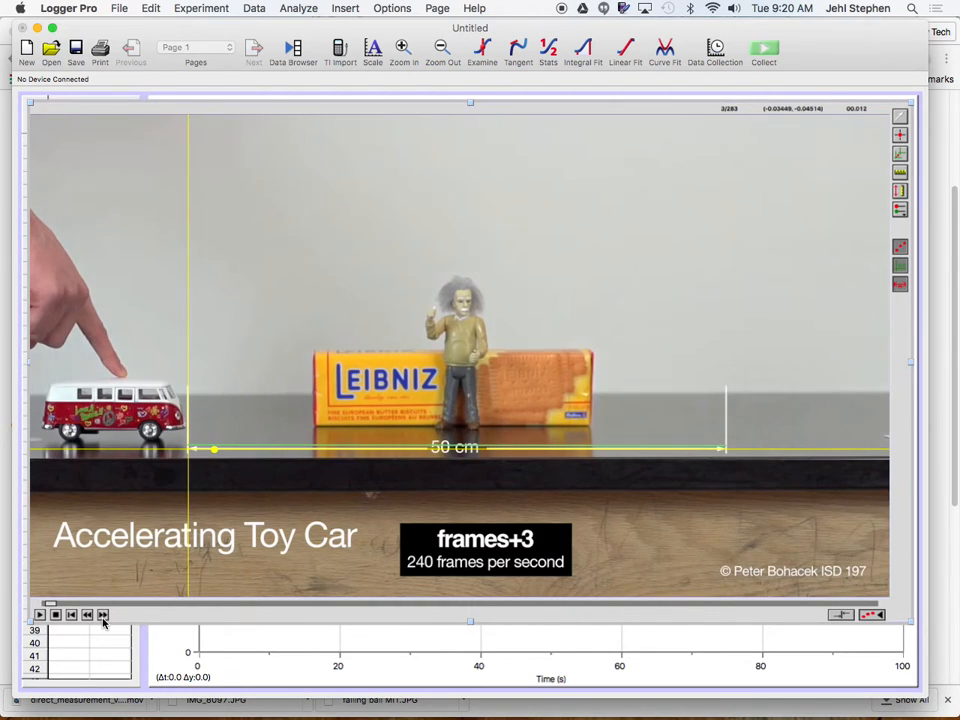
- Add a point on the car's front bumper every 10 frames from frame 2 to frame 242, and auto-arrange the page
left_click(900, 136)
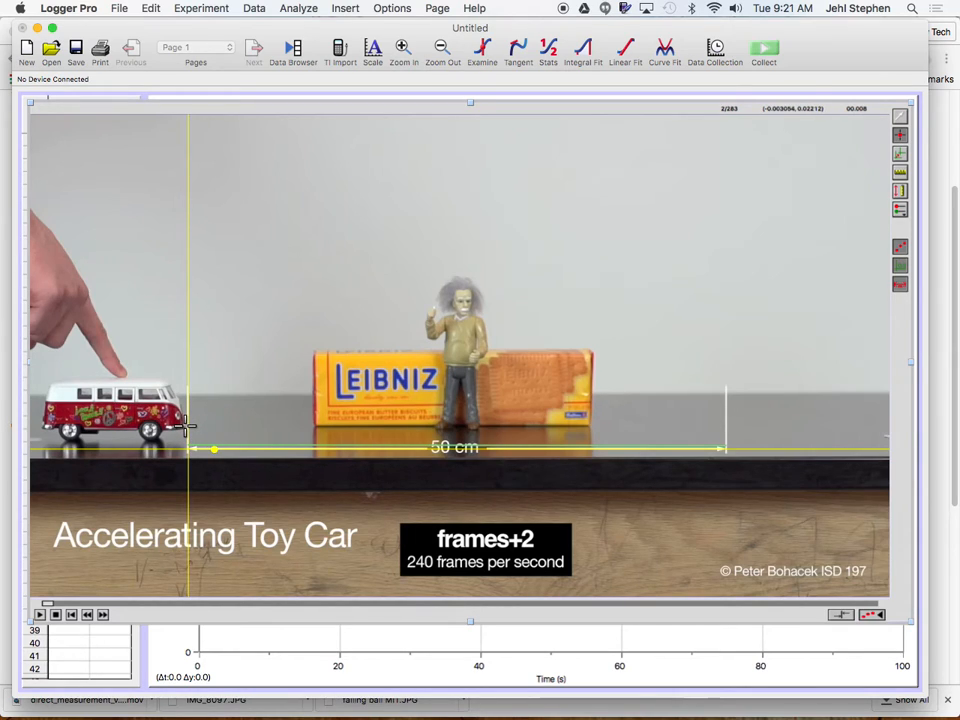
left_click(186, 426)
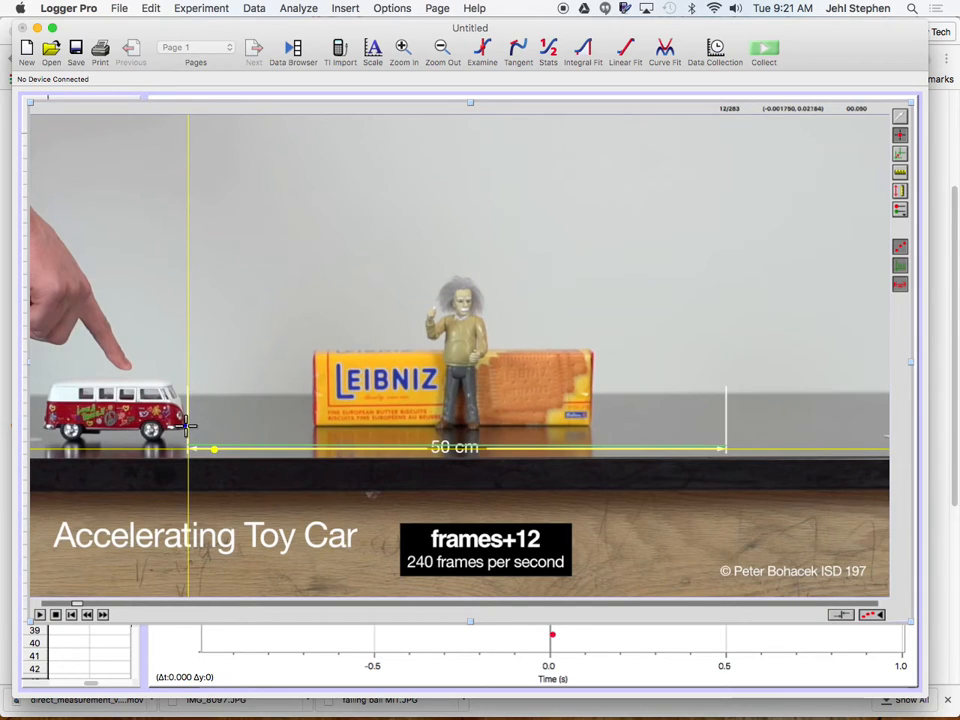
left_click(188, 427)
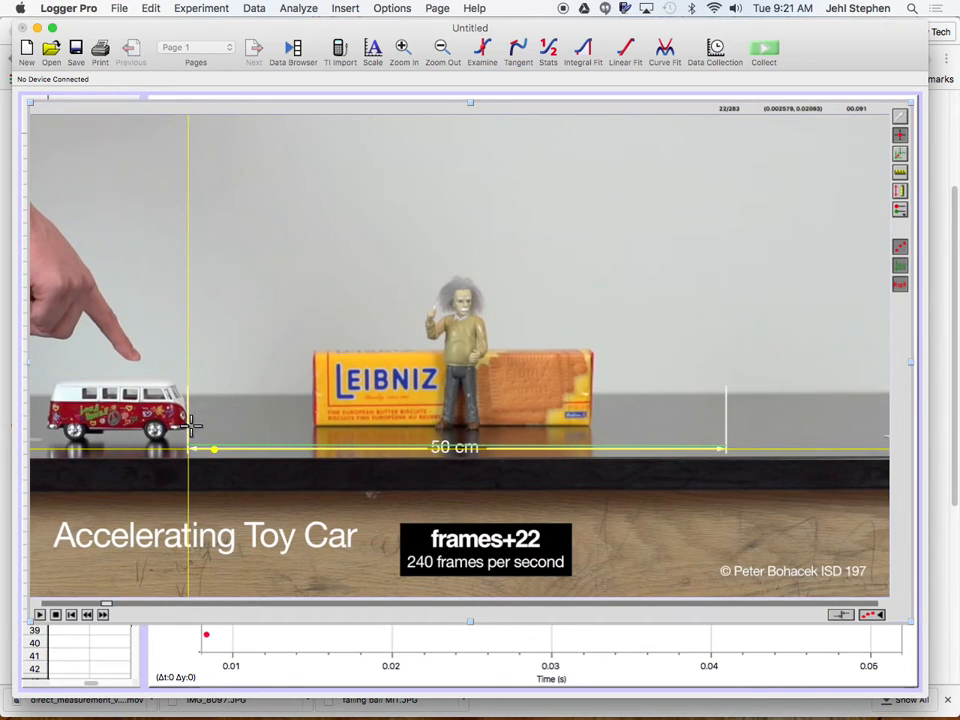
left_click(193, 426)
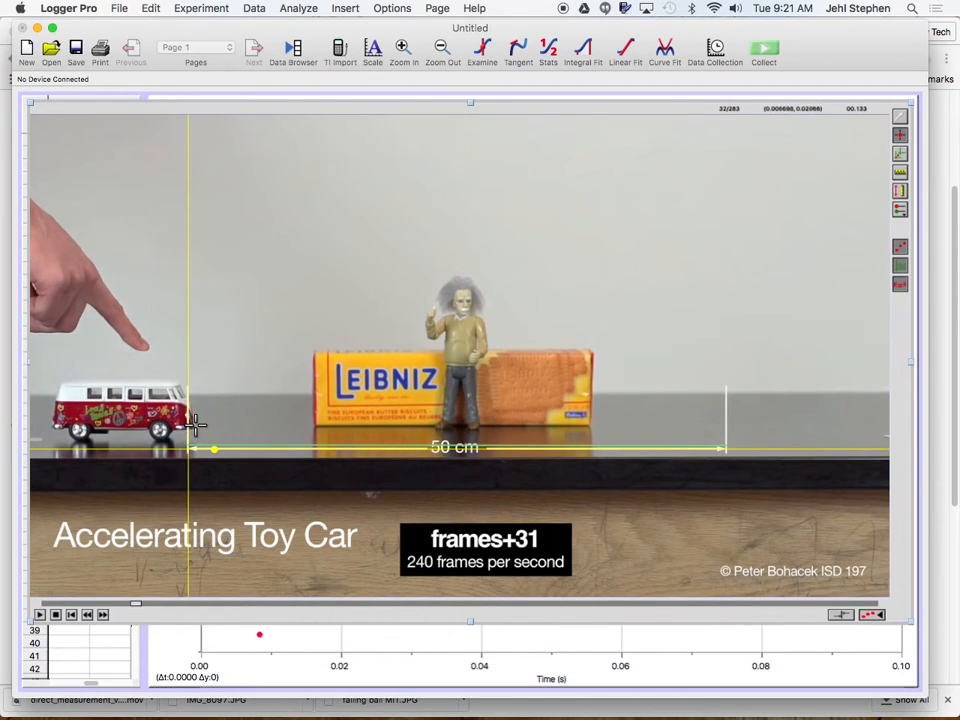
left_click(197, 426)
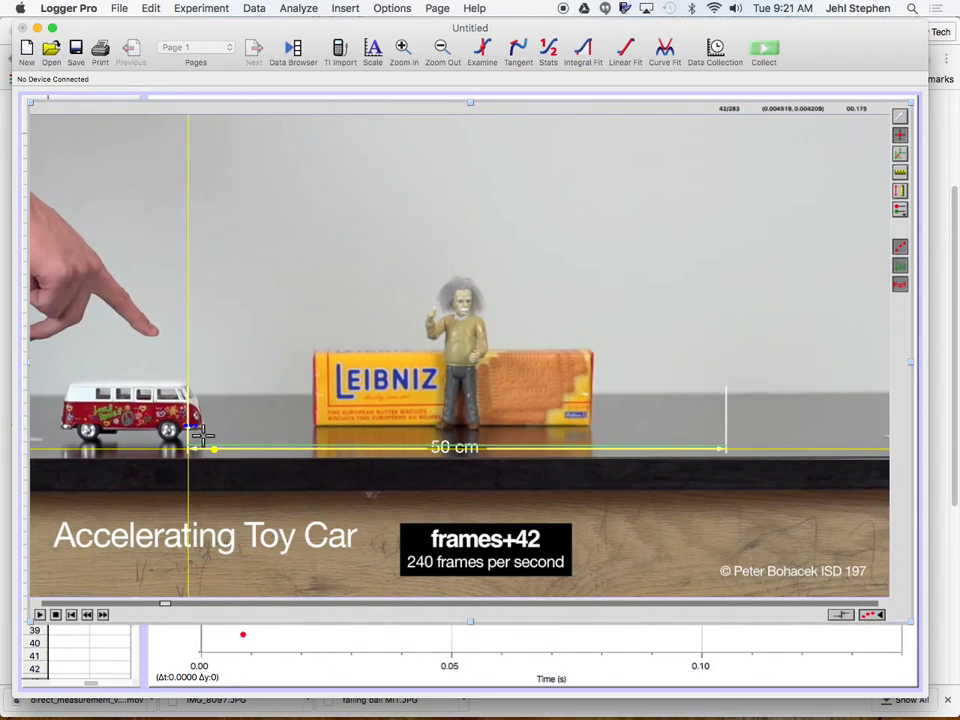
left_click(203, 426)
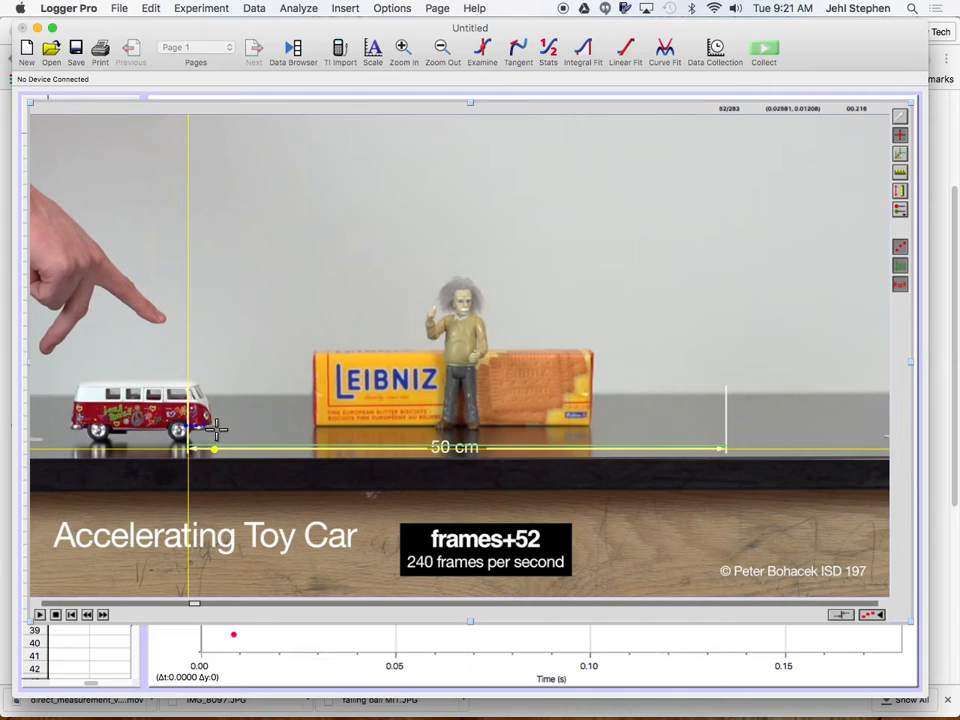
left_click(214, 426)
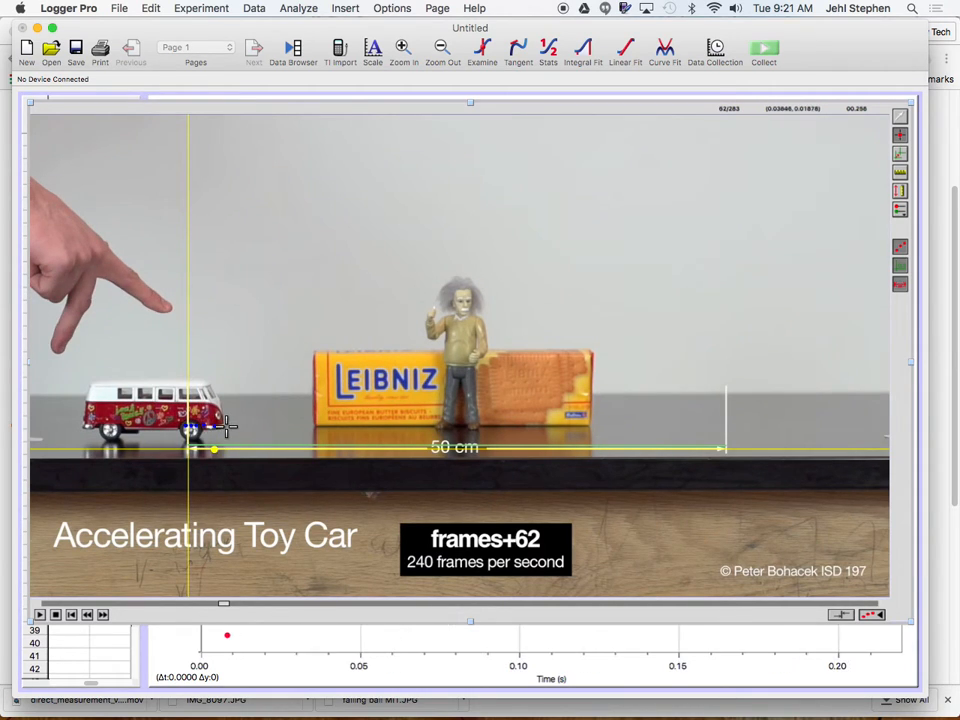
left_click(227, 426)
left_click(240, 426)
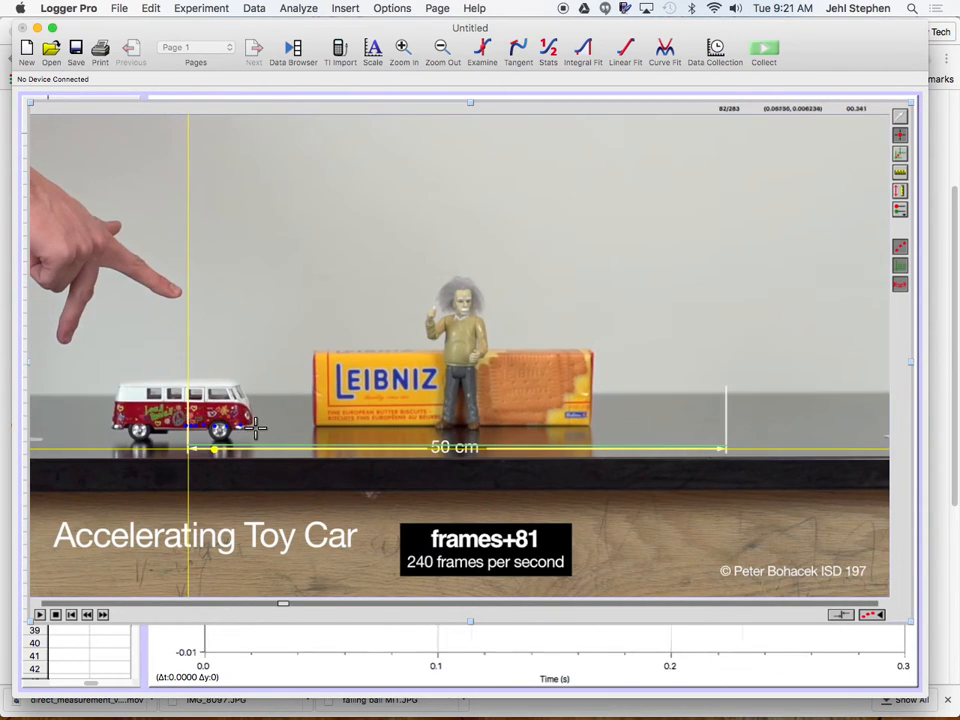
left_click(255, 427)
left_click(272, 427)
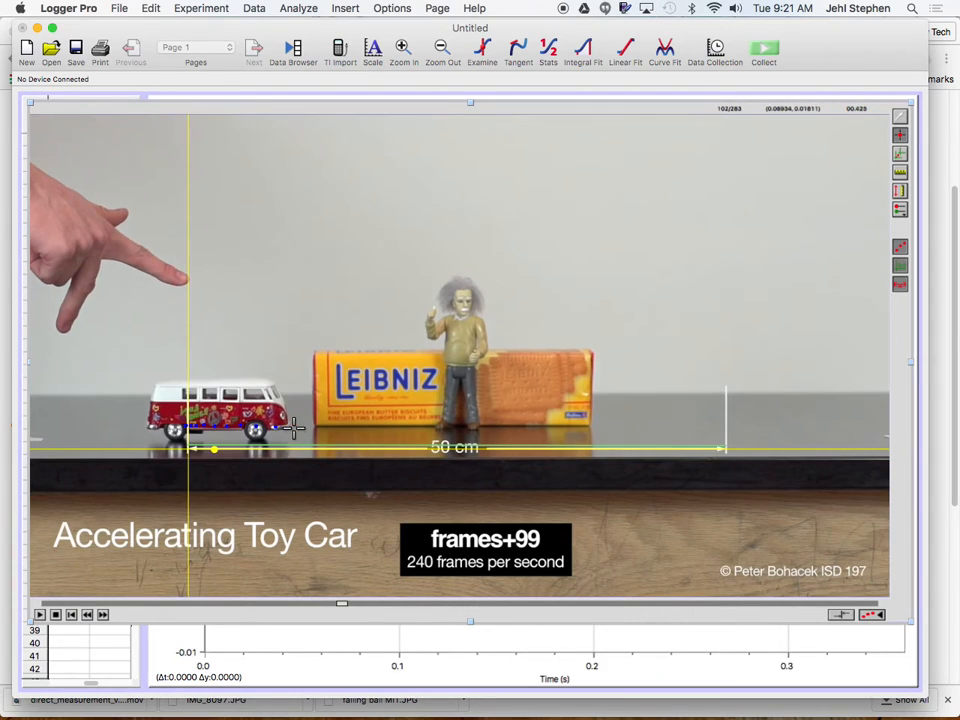
left_click(291, 427)
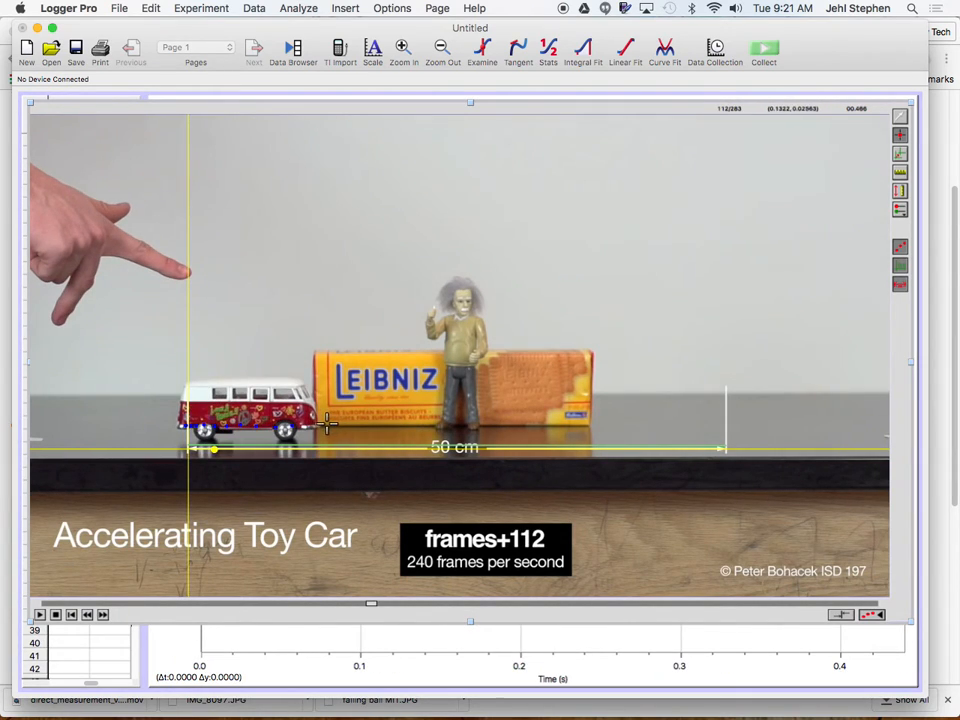
left_click(323, 428)
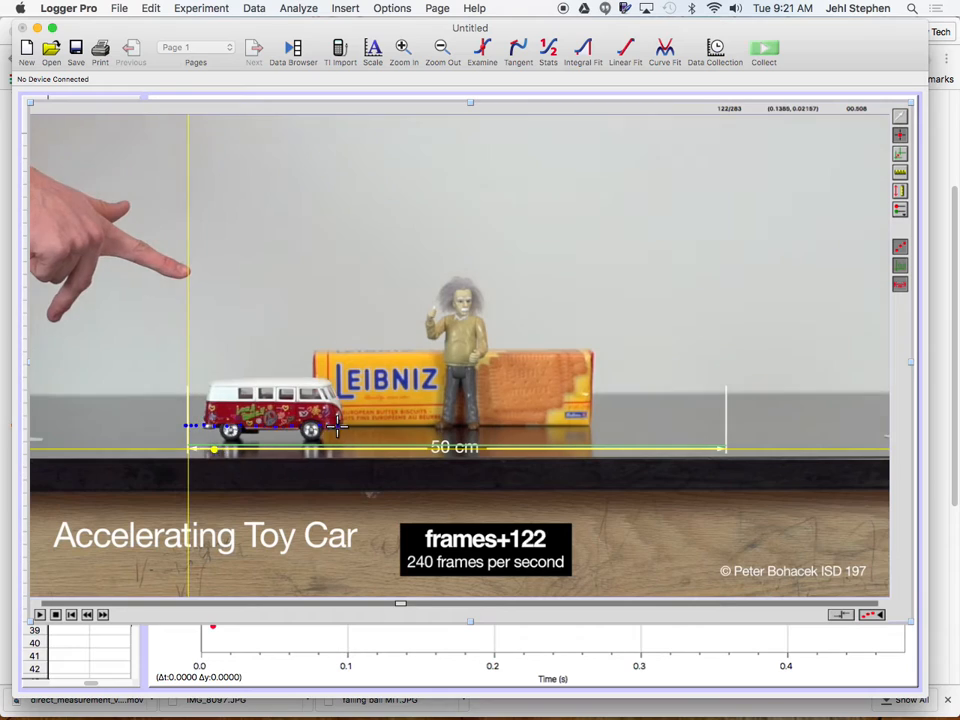
left_click(345, 428)
left_click(373, 427)
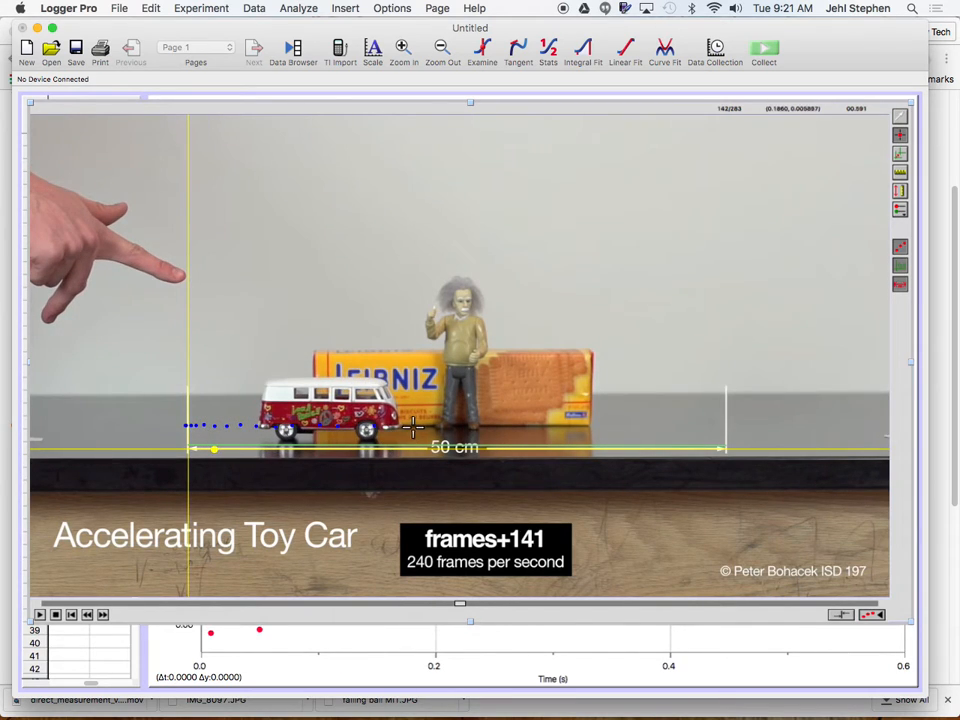
left_click(399, 427)
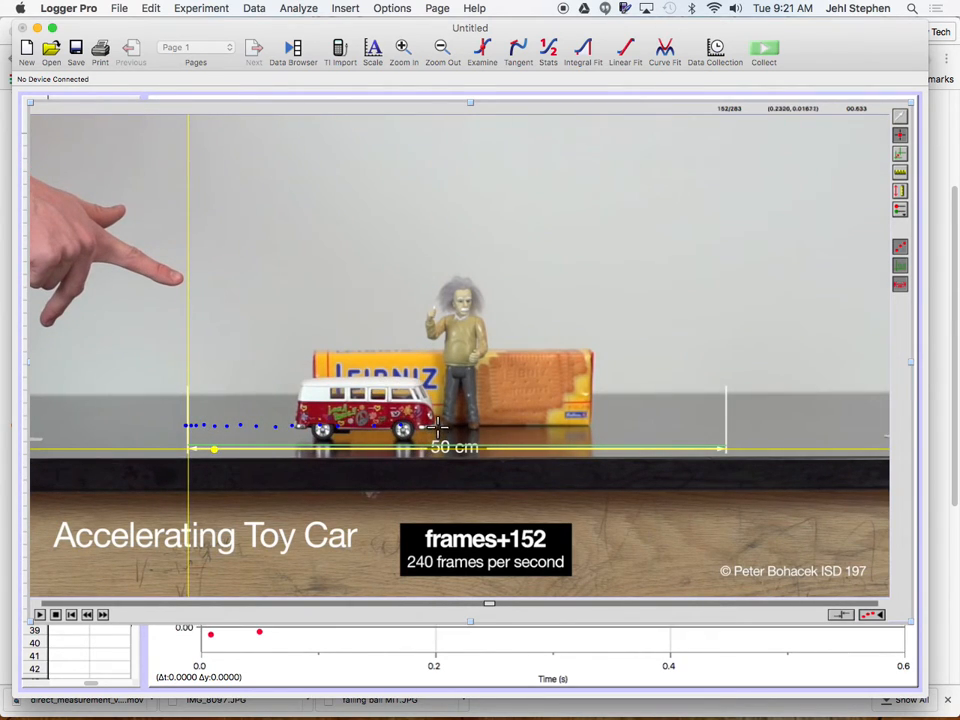
left_click(437, 427)
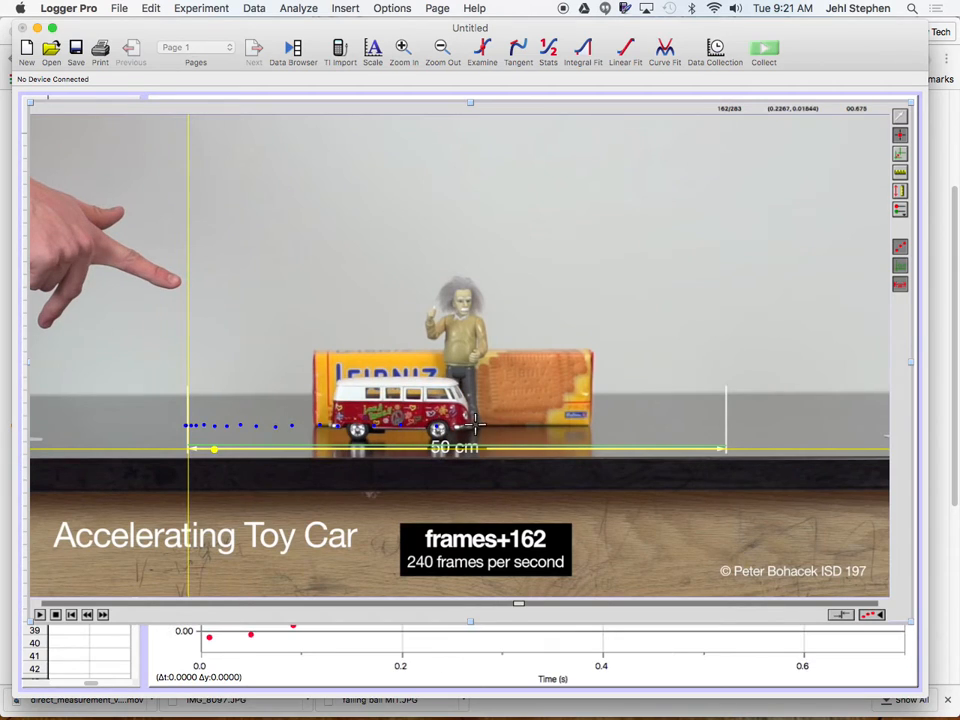
left_click(475, 427)
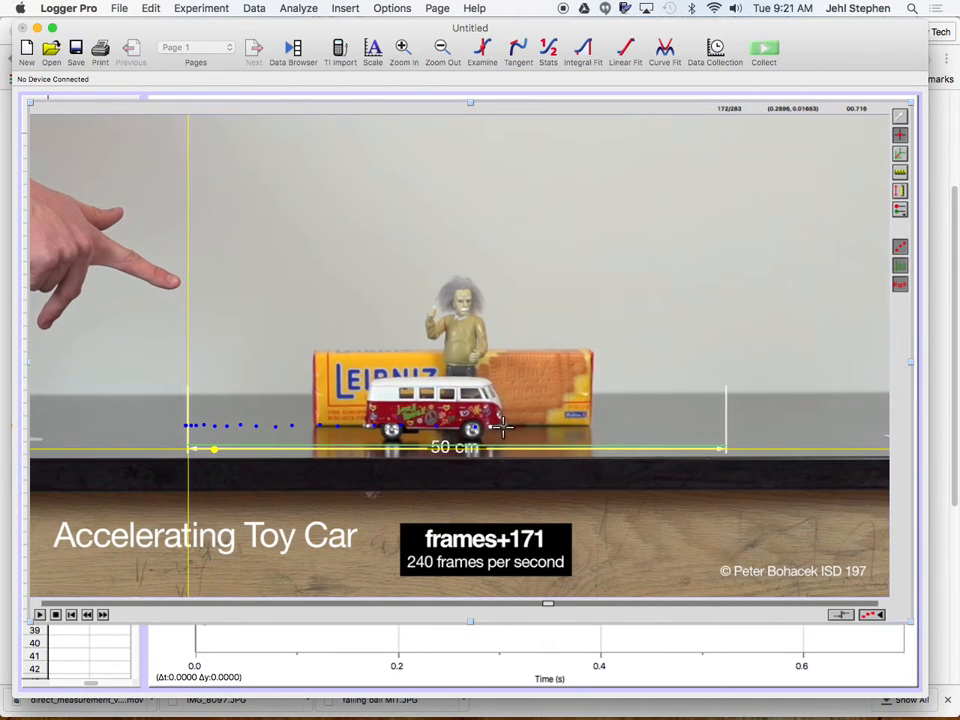
left_click(497, 428)
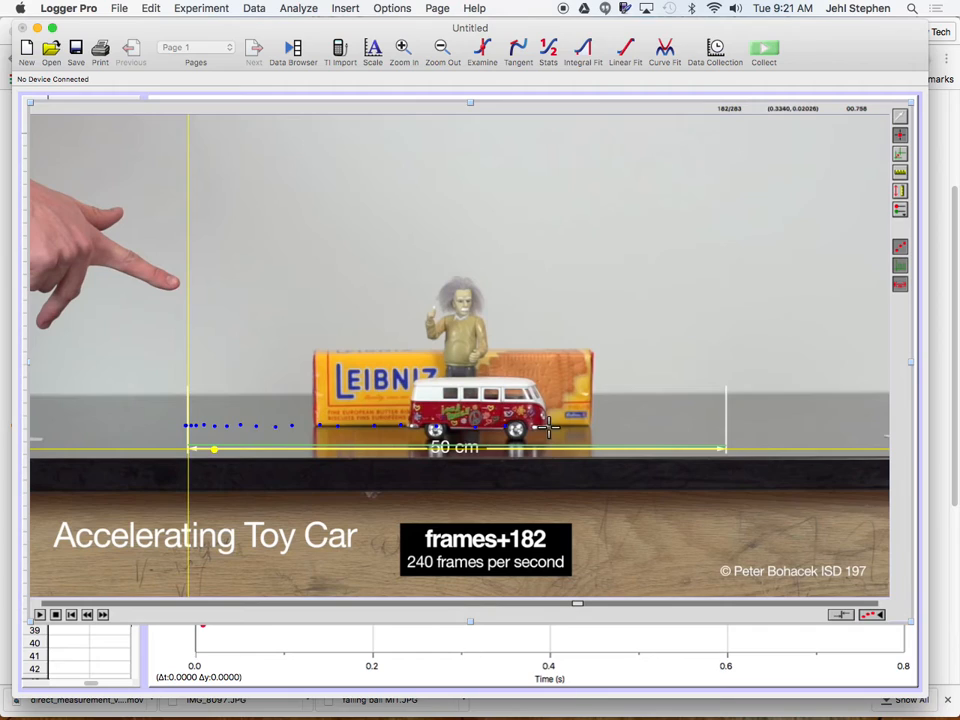
left_click(540, 427)
left_click(596, 427)
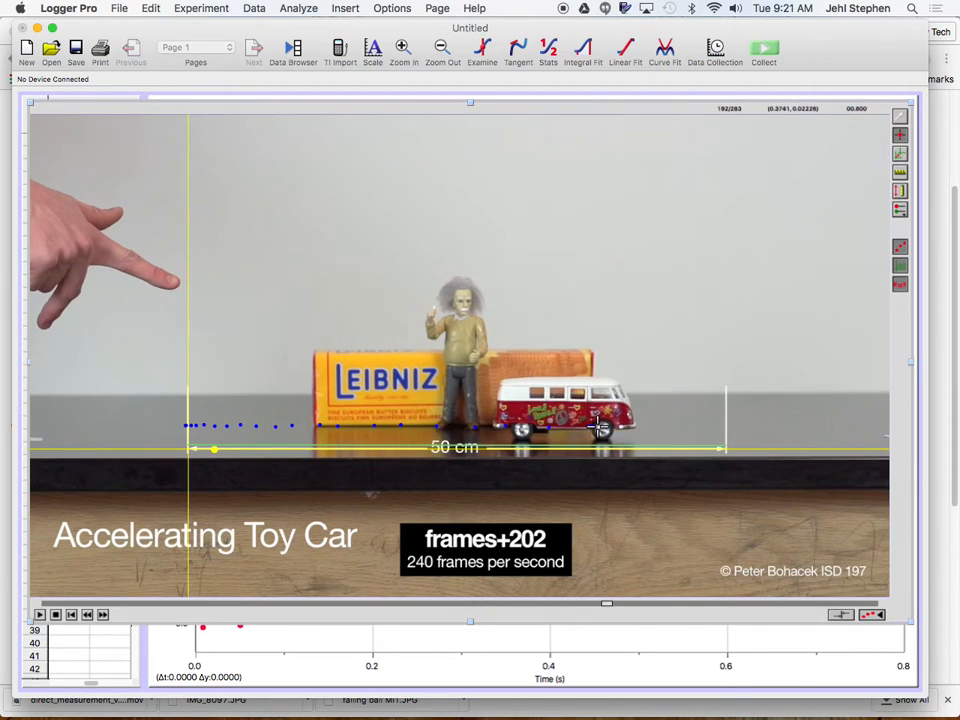
left_click(636, 425)
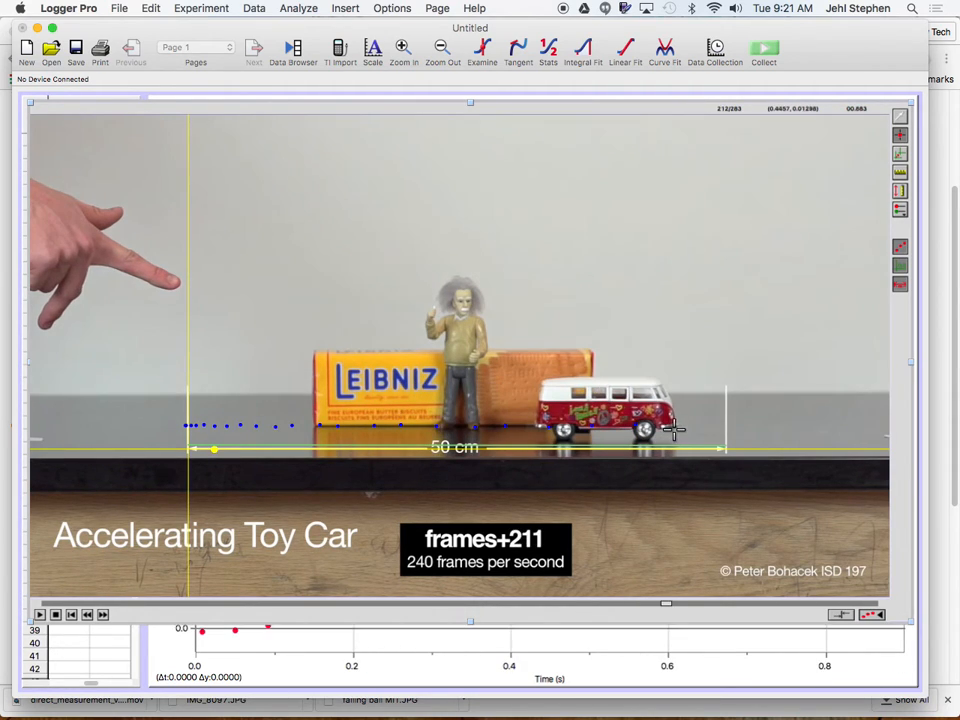
left_click(707, 428)
left_click(728, 428)
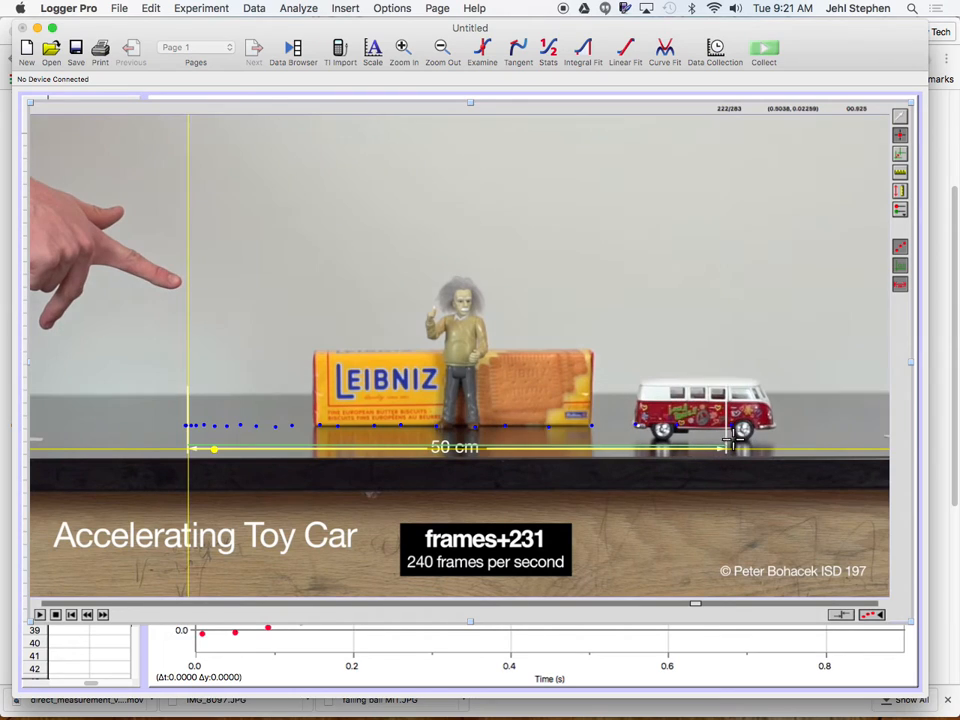
left_click(776, 428)
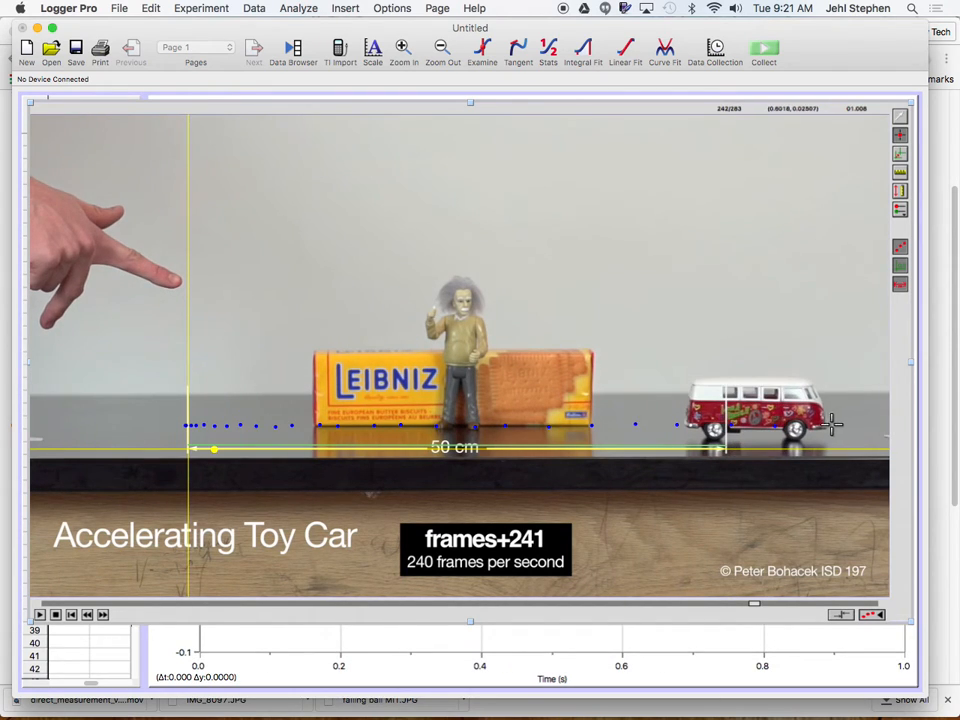
left_click(817, 429)
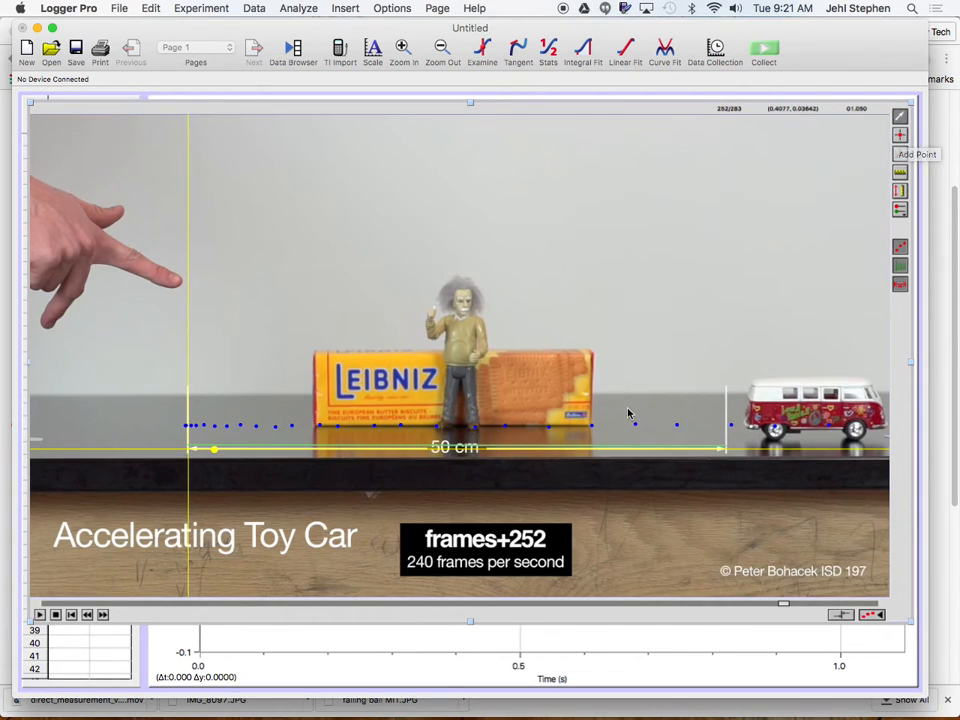
key("super+r")
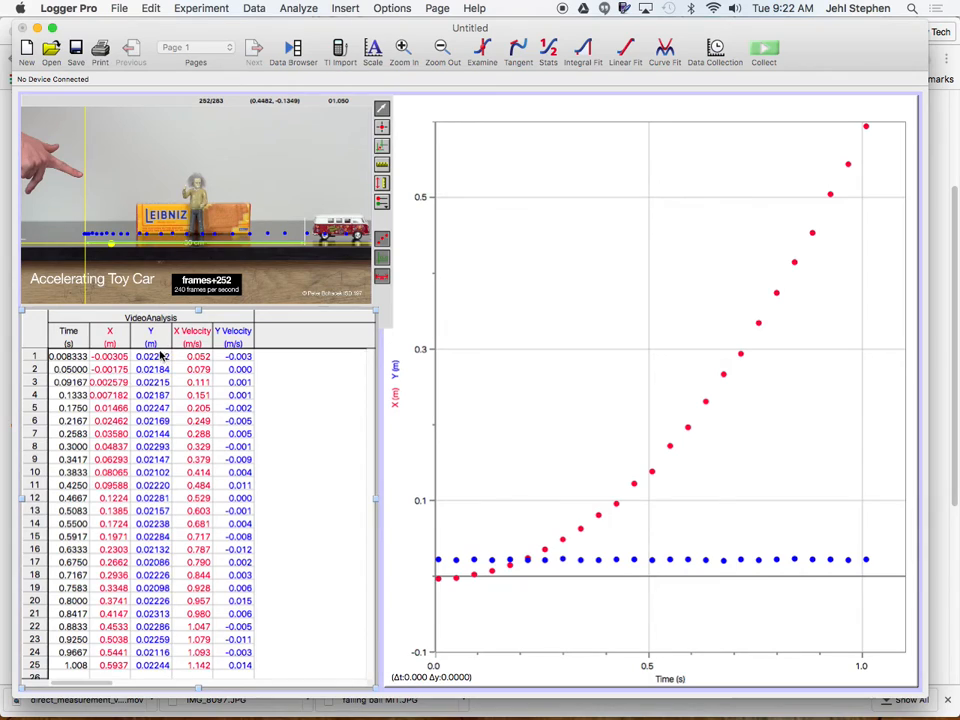
right_click(151, 342)
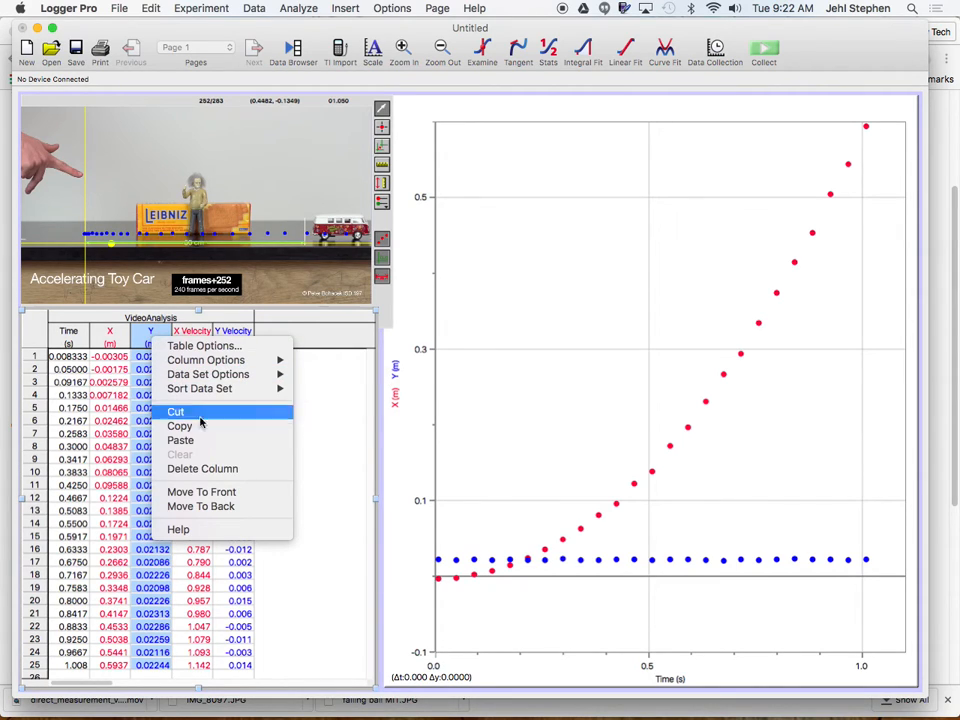
left_click(329, 470)
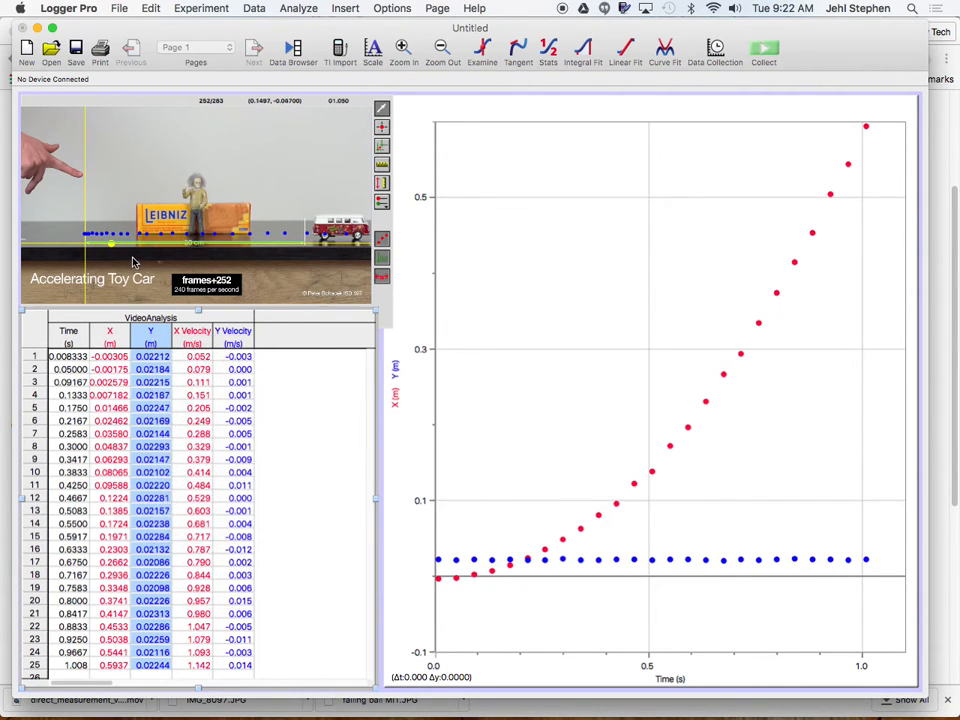
left_click(331, 417)
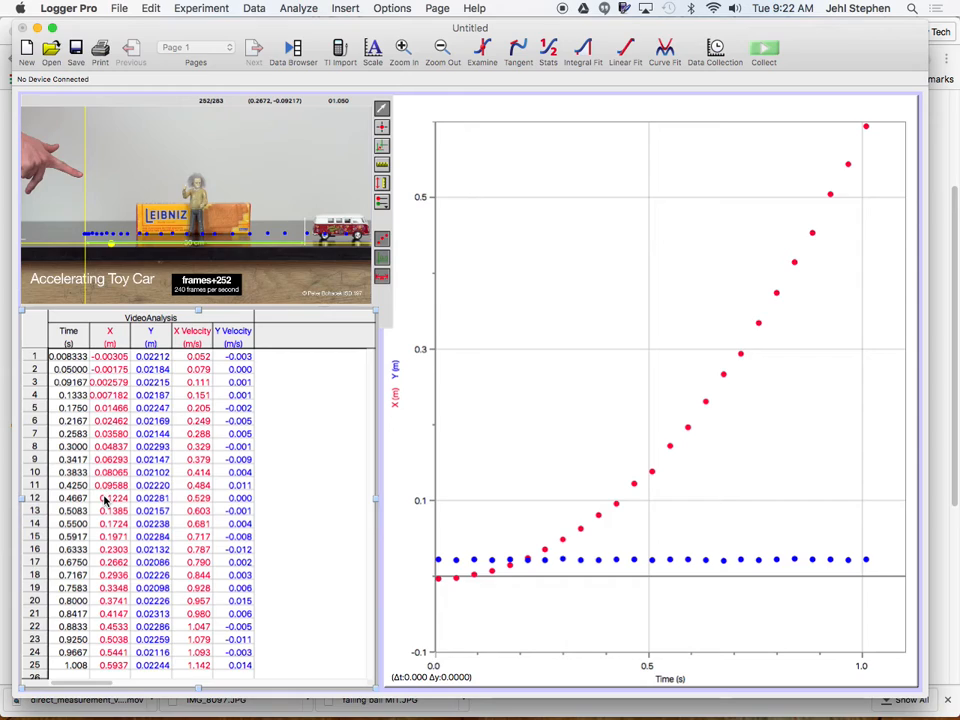
- Open the X Velocity column's definition, examine the expression it is calculated from, and close the definition
double_click(193, 337)
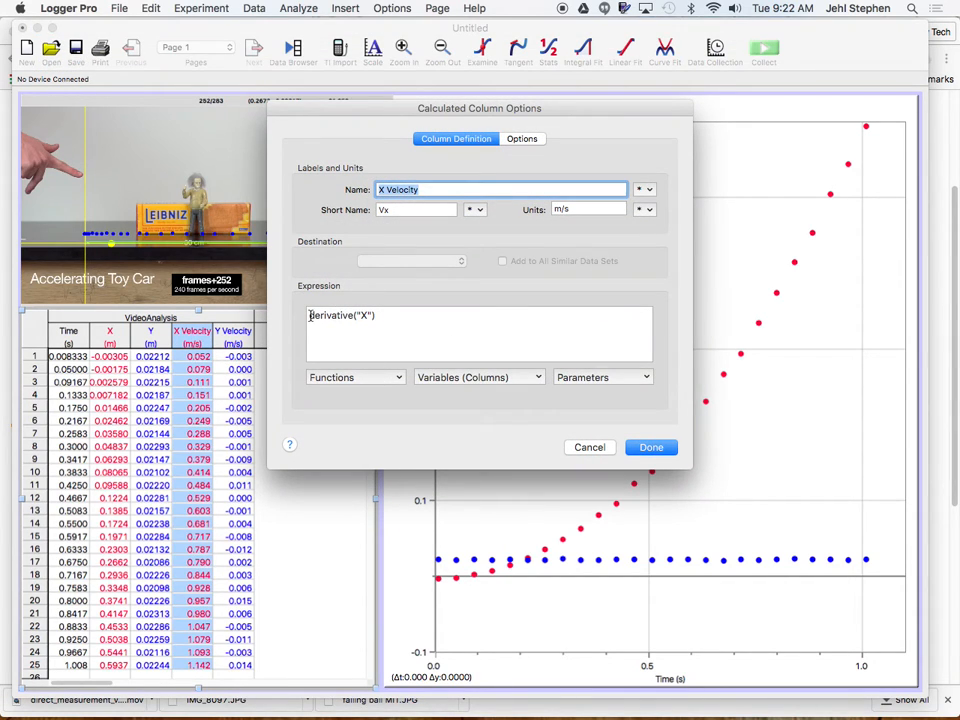
left_click_drag(310, 316, 367, 319)
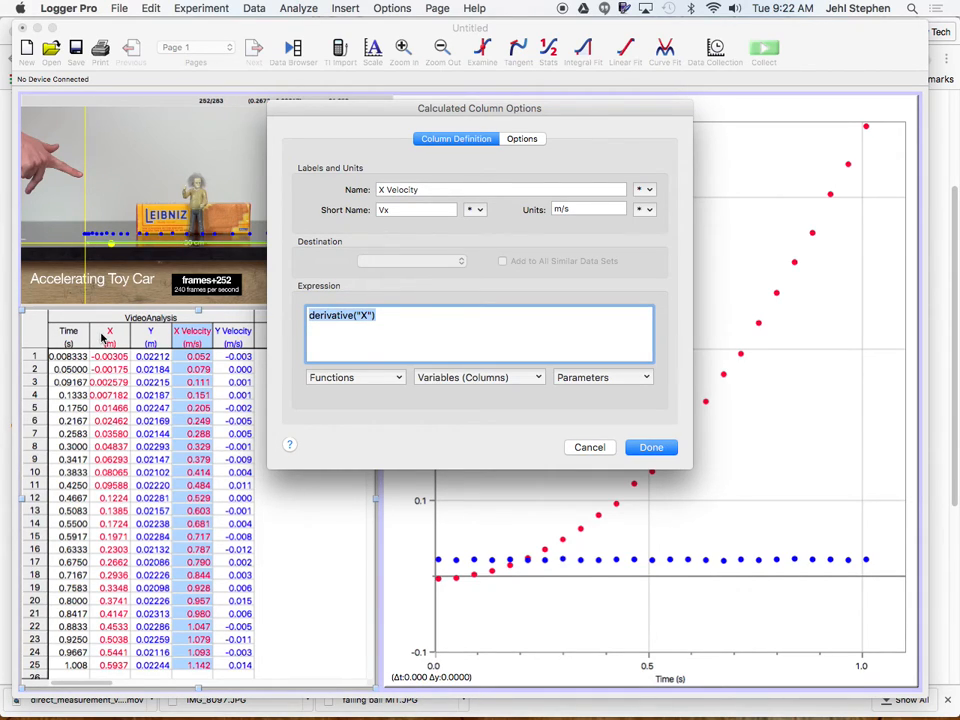
left_click(649, 449)
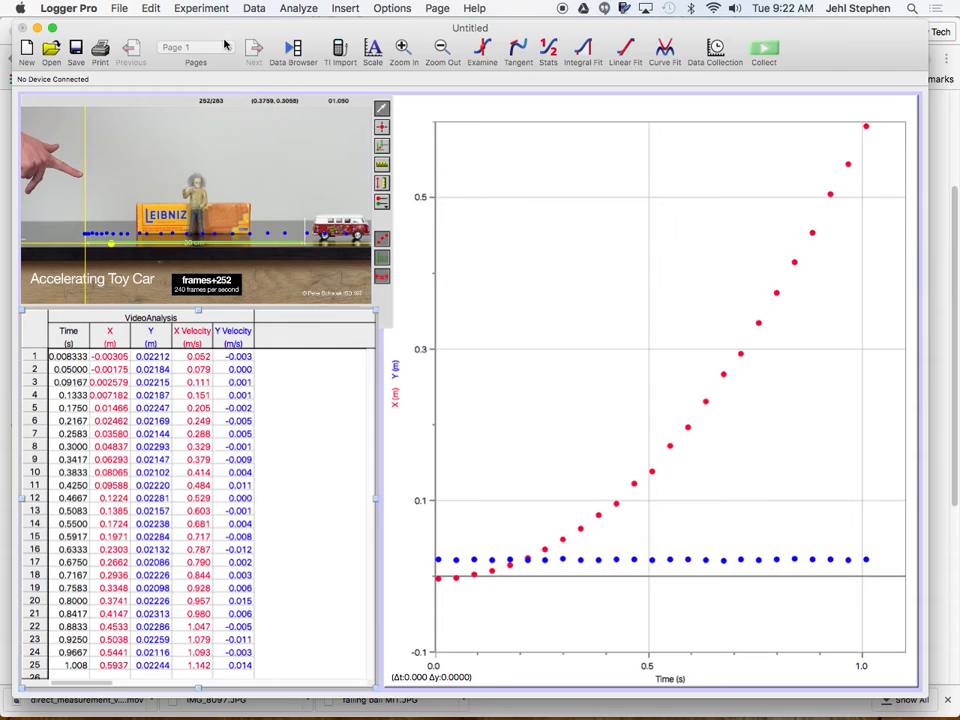
- Start a new calculated column named acceleration with short name a and units m/s²
left_click(263, 10)
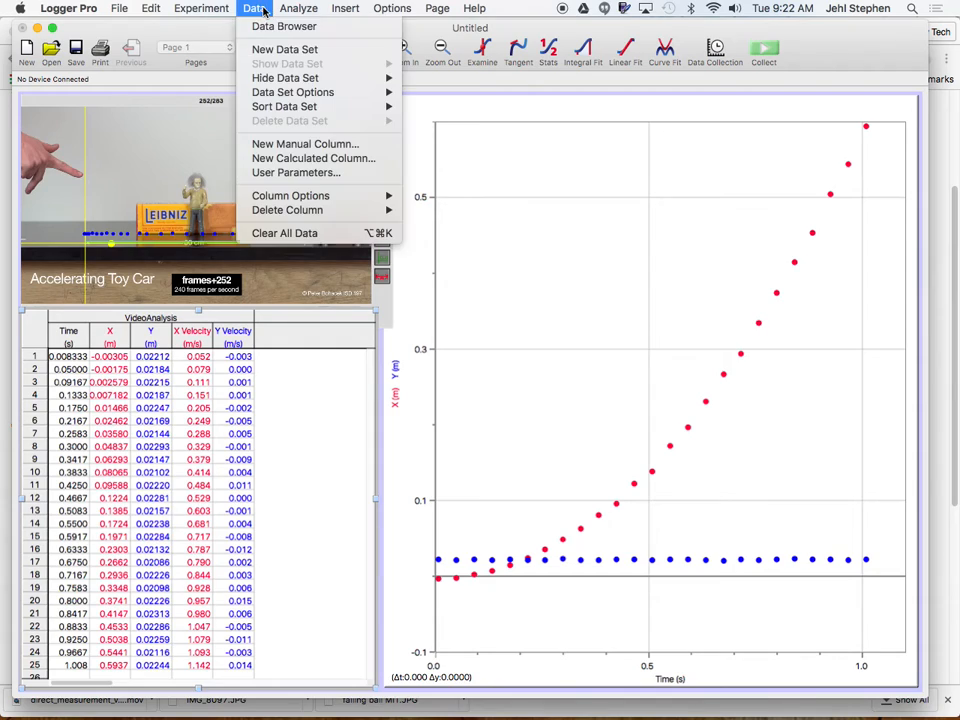
left_click(281, 168)
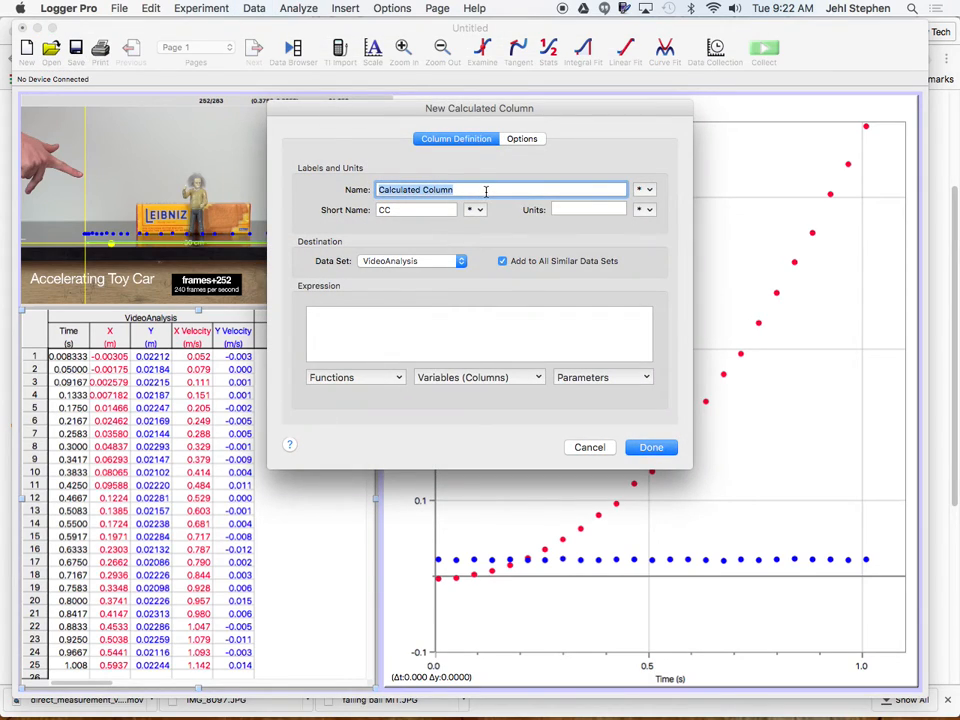
type("acceleration")
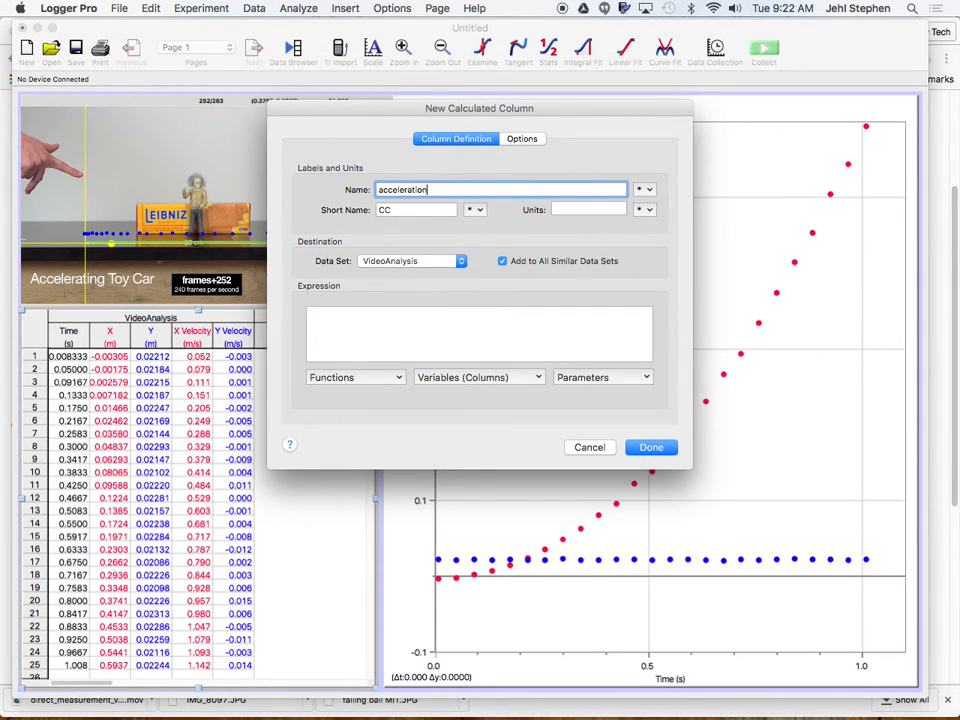
key("Tab")
type("a")
key("Tab")
type("m/s")
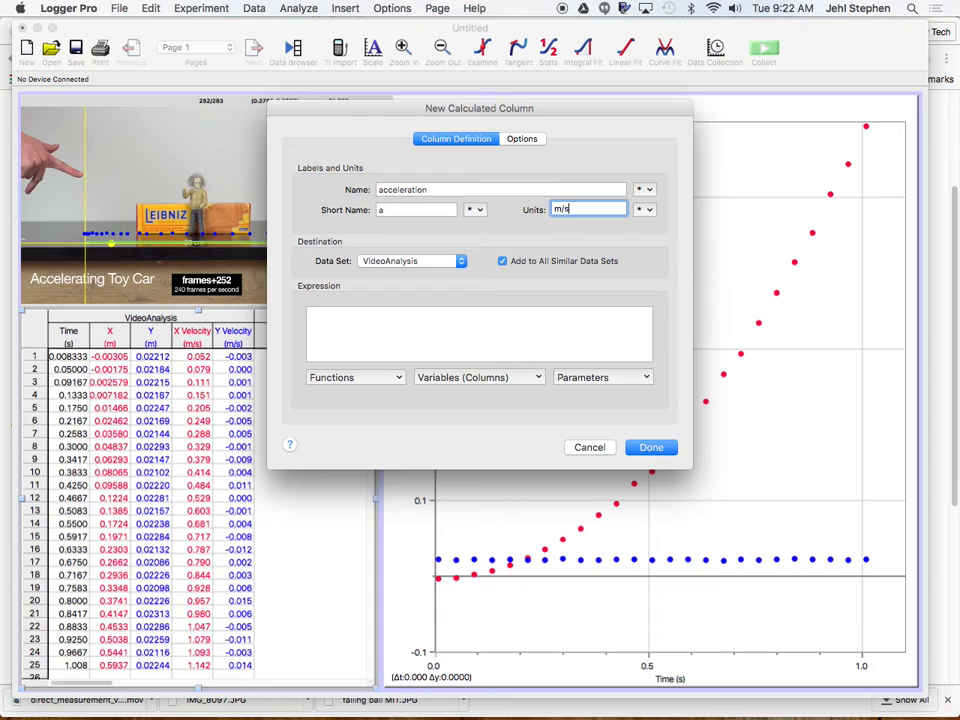
left_click(640, 210)
mouse_move(700, 282)
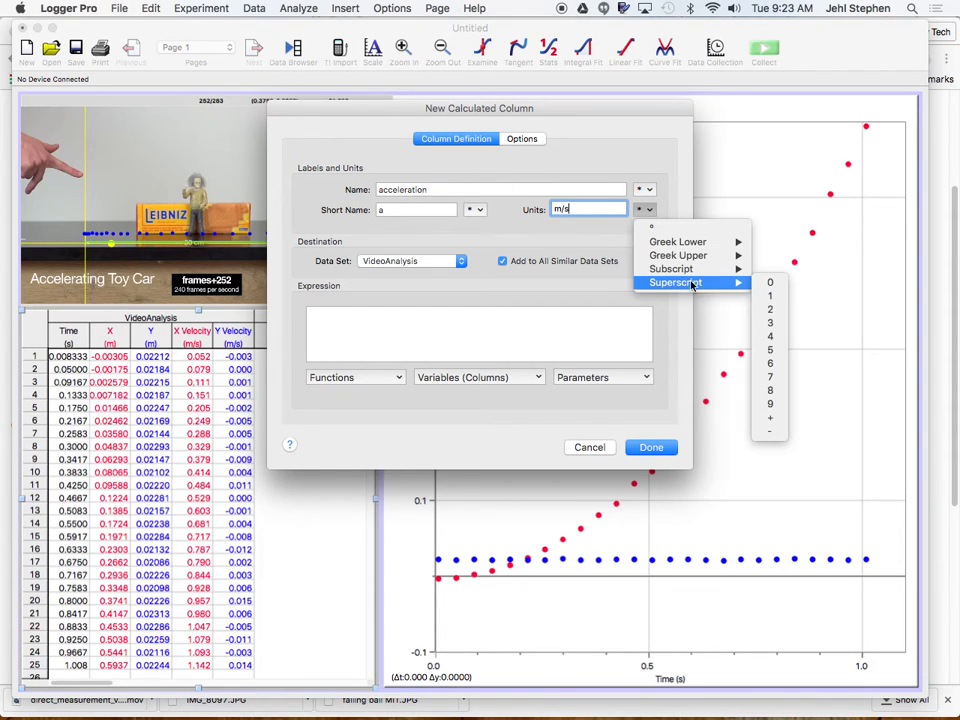
left_click(770, 309)
- Define the acceleration column's expression as delta("X Velocity")/delta("Time") and create the column
left_click(497, 345)
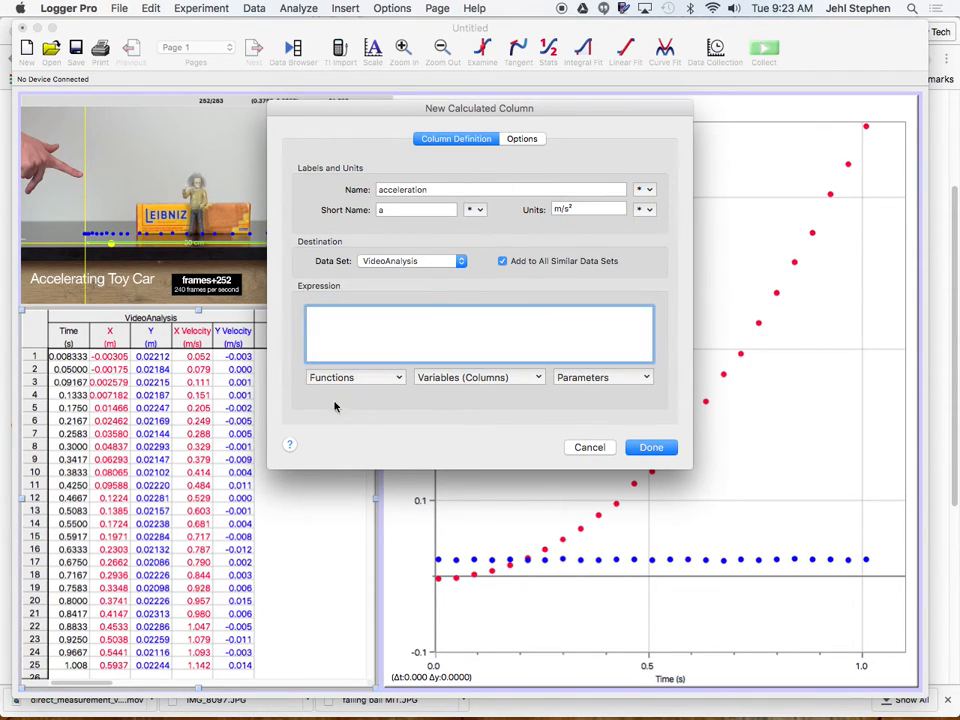
left_click(385, 377)
left_click(340, 476)
left_click(463, 378)
left_click(440, 435)
left_click(376, 378)
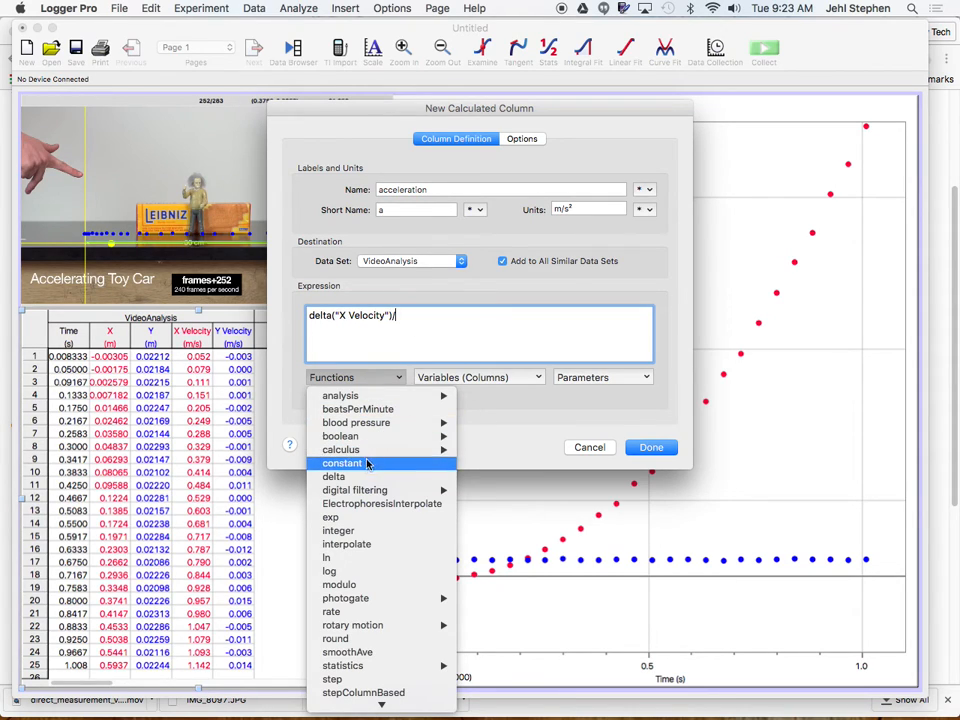
left_click(371, 536)
left_click(469, 379)
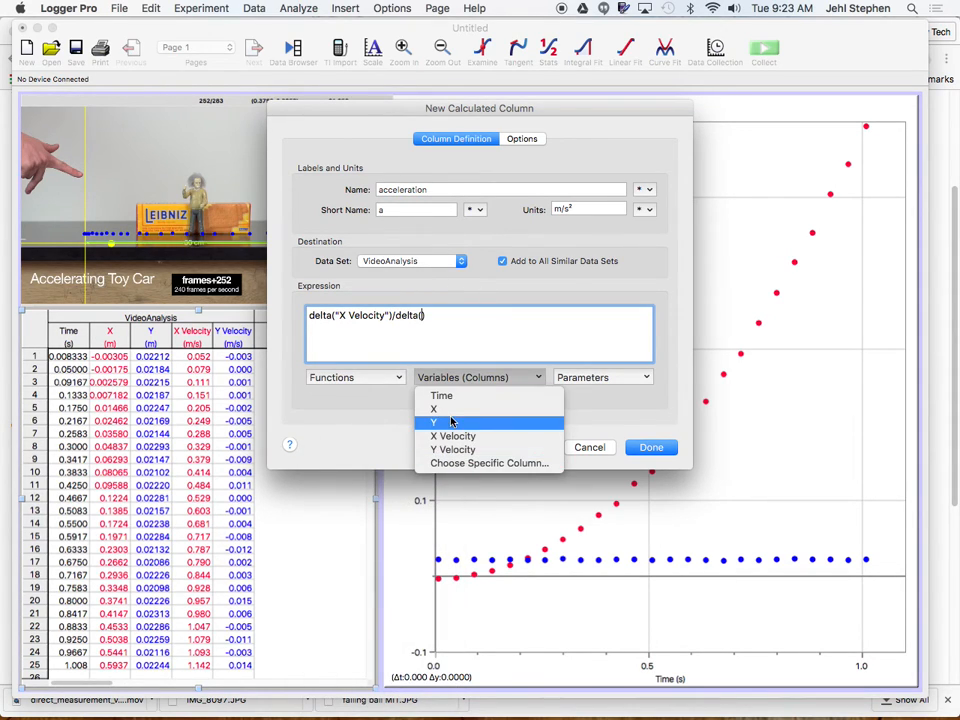
left_click(454, 400)
left_click(651, 447)
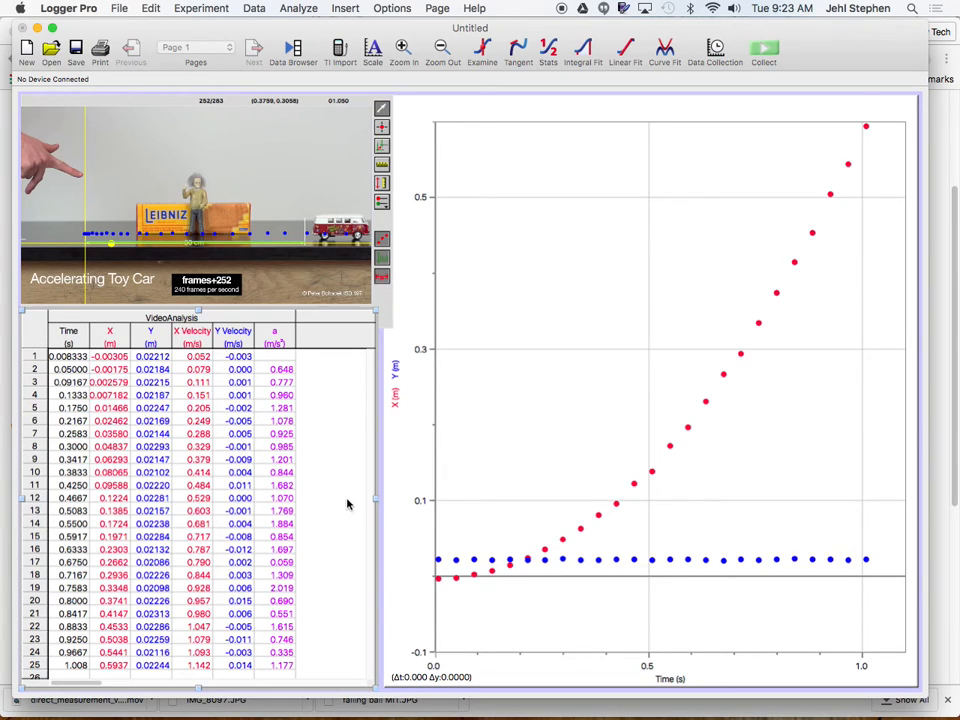
- Plot only X Velocity against time on the graph and apply a linear fit to it
left_click(396, 383)
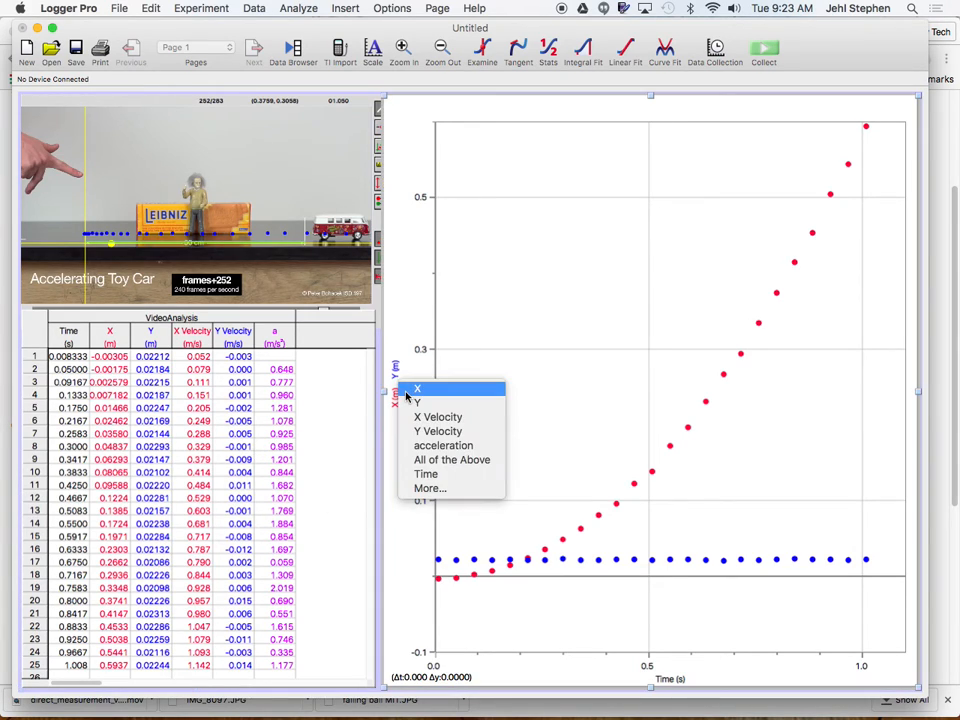
left_click(416, 419)
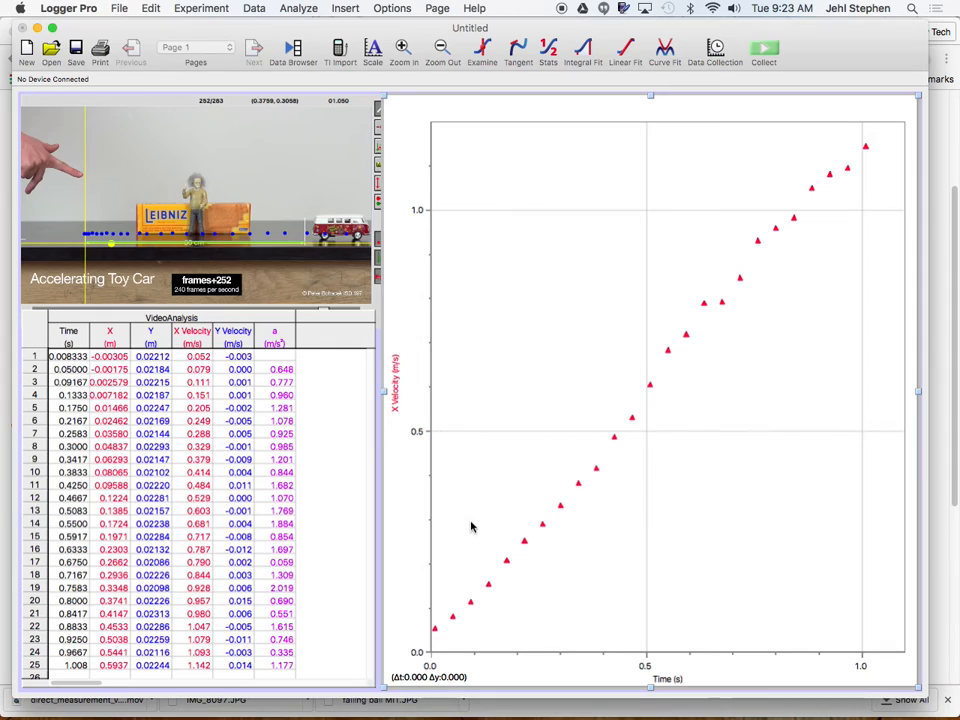
left_click(625, 52)
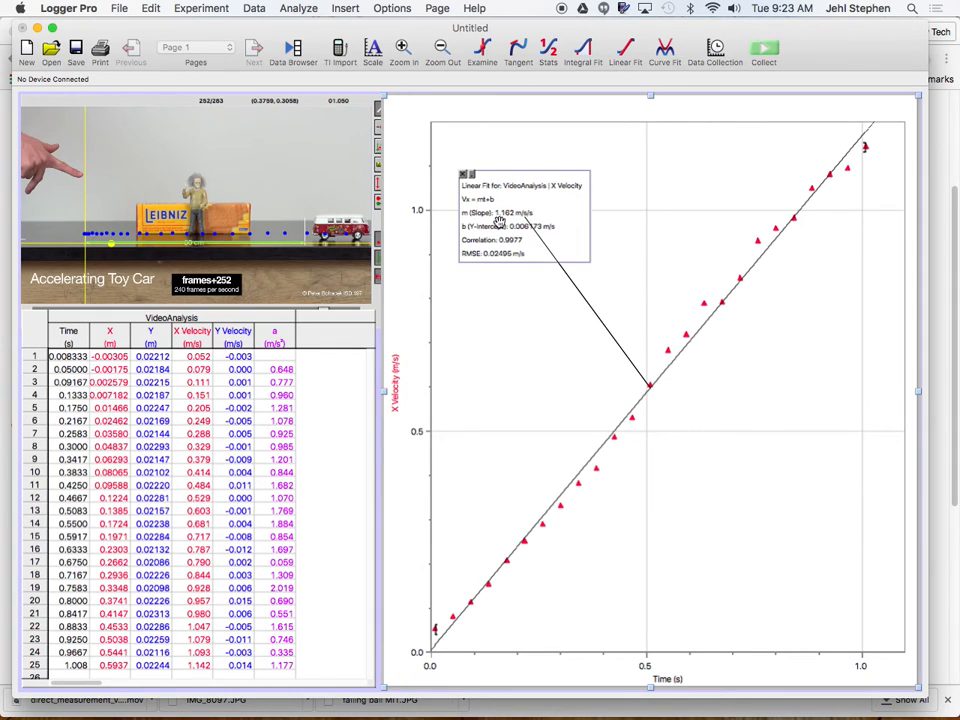